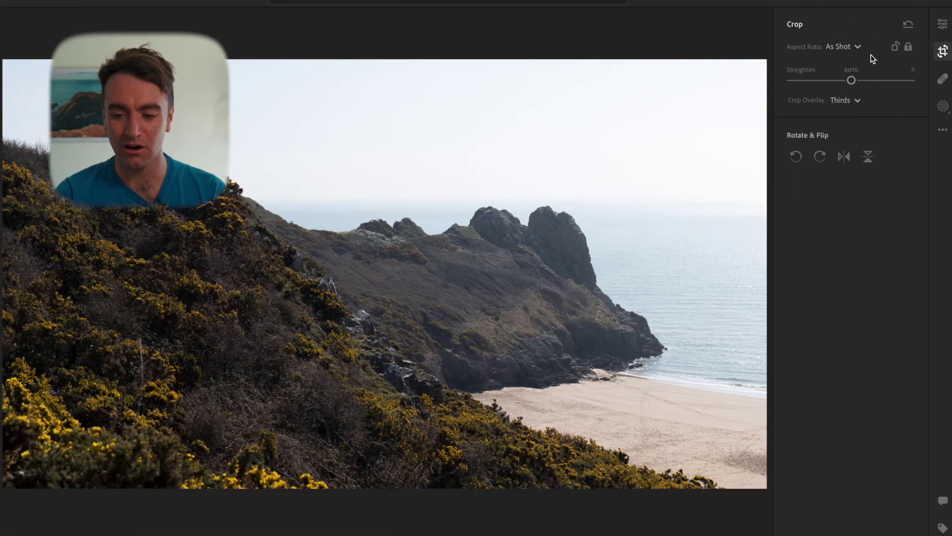
Try Auto straighten, dismiss its failure message and return to the crop settings
left_click(851, 70)
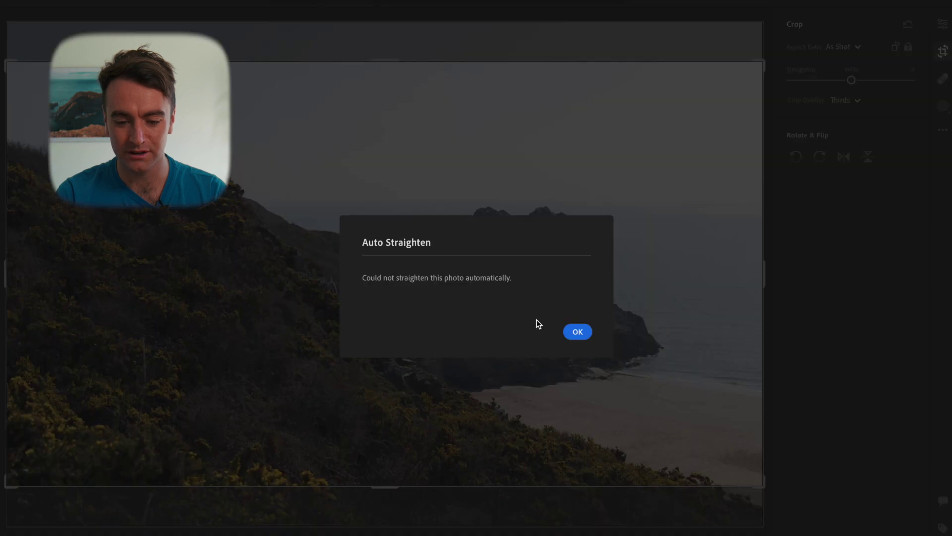
left_click(577, 332)
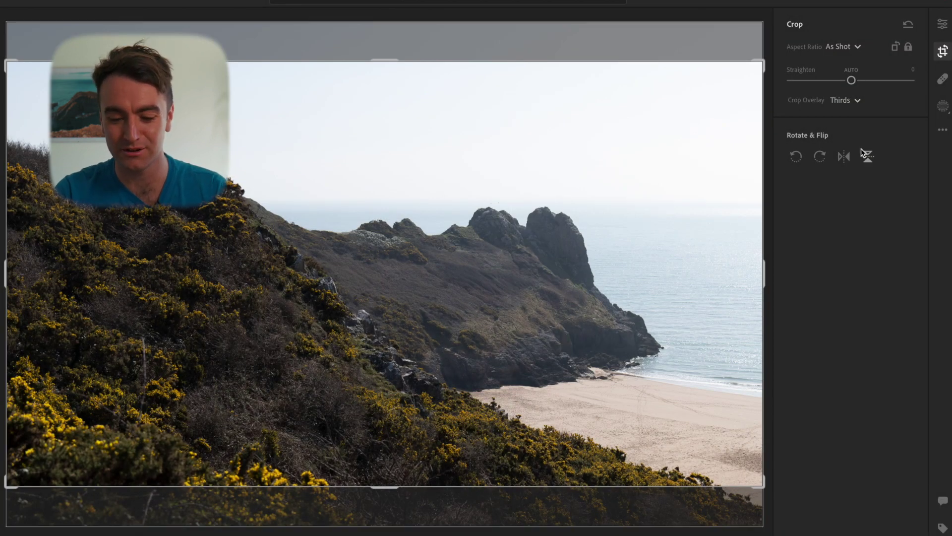
key("e")
left_click(942, 51)
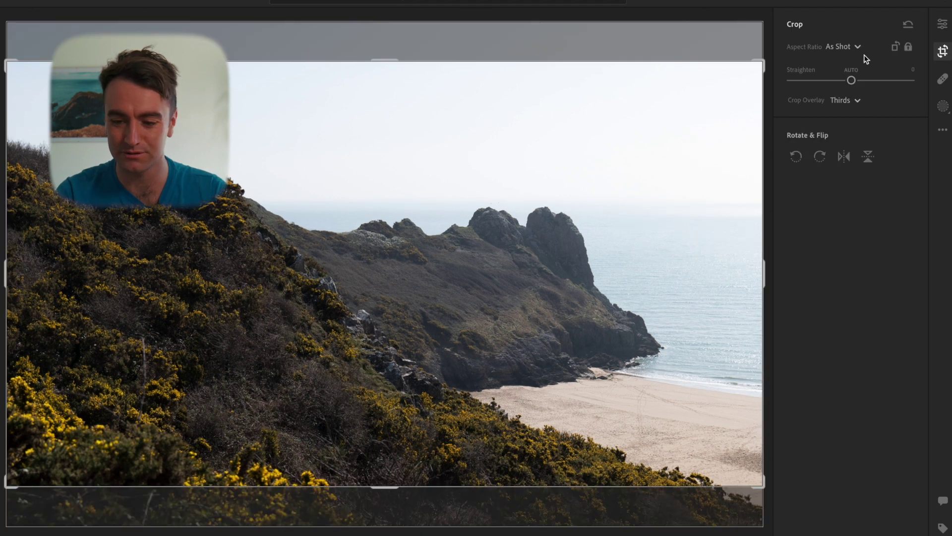
Crop to a 1 x 1 square framing the rocky headland, sea and beach
left_click(849, 47)
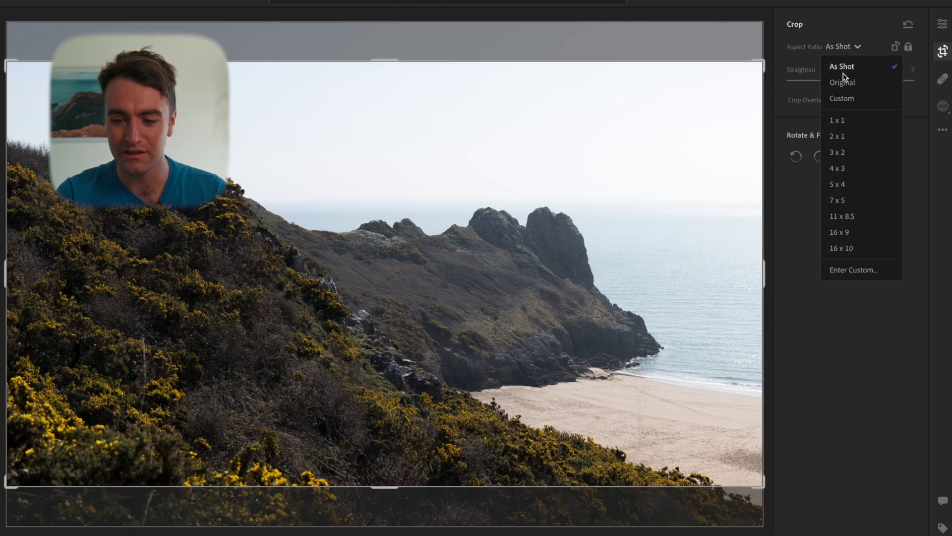
left_click(838, 121)
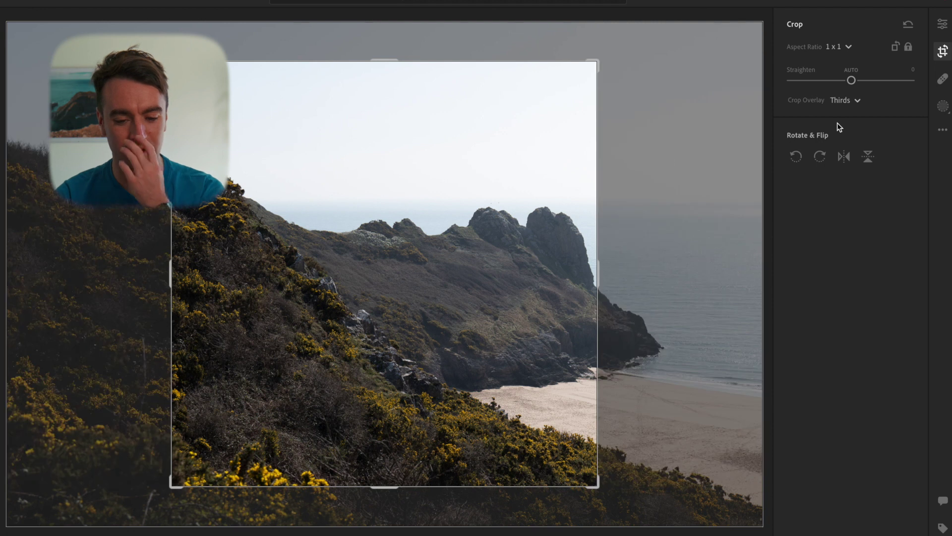
left_click_drag(525, 187, 443, 166)
left_click_drag(593, 66, 623, 58)
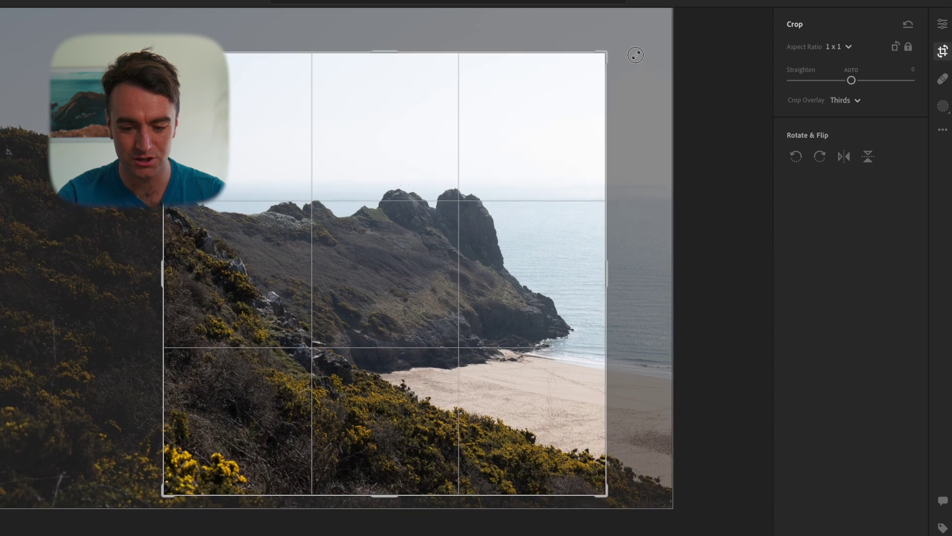
left_click_drag(559, 103, 568, 98)
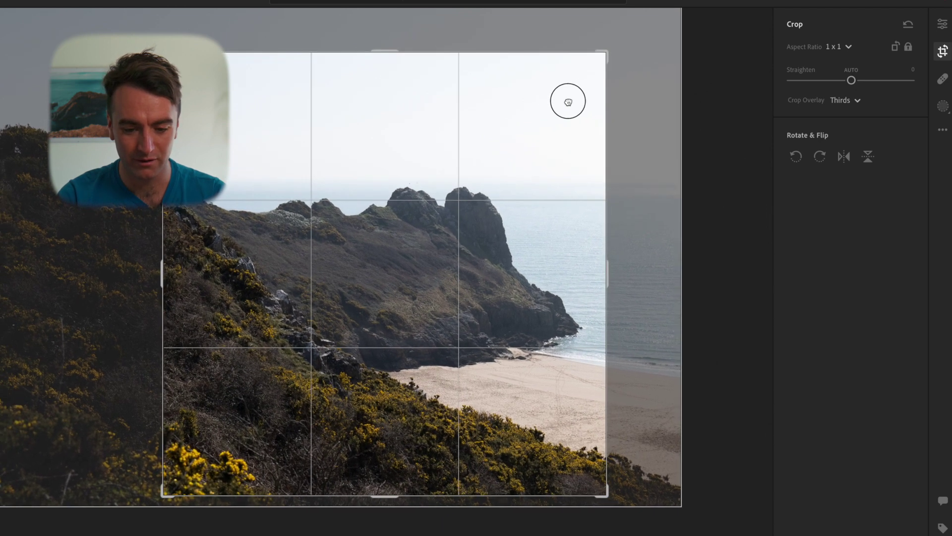
left_click_drag(606, 54, 630, 39)
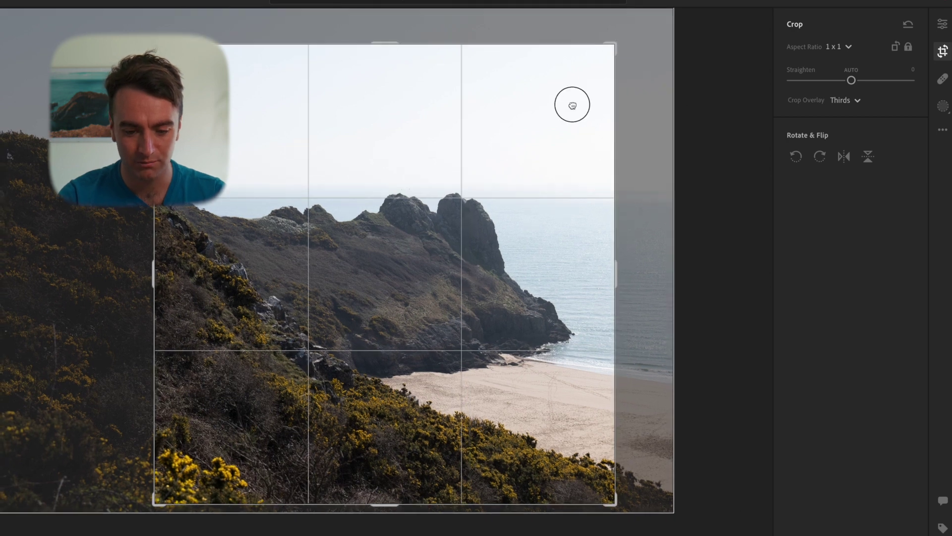
left_click_drag(572, 105, 574, 106)
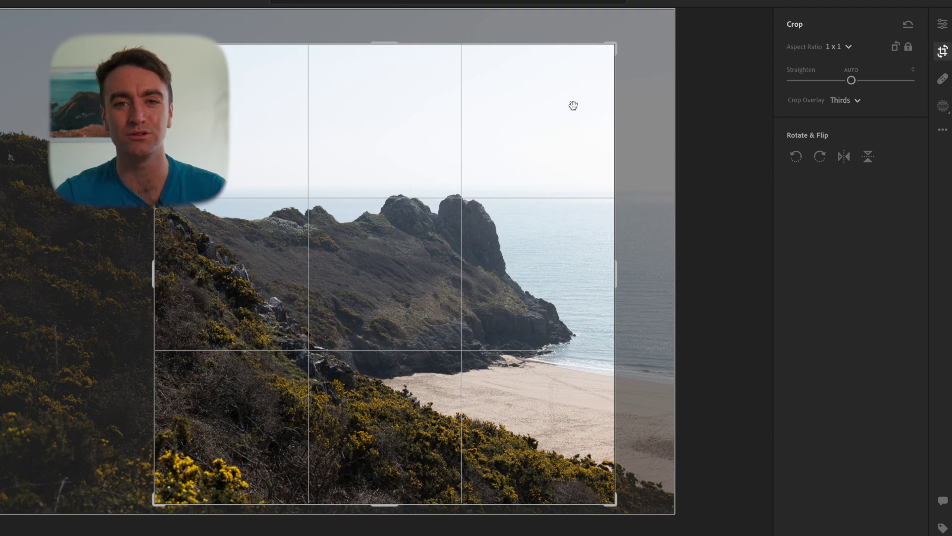
Commit the square crop and browse the presets without applying any
key("e")
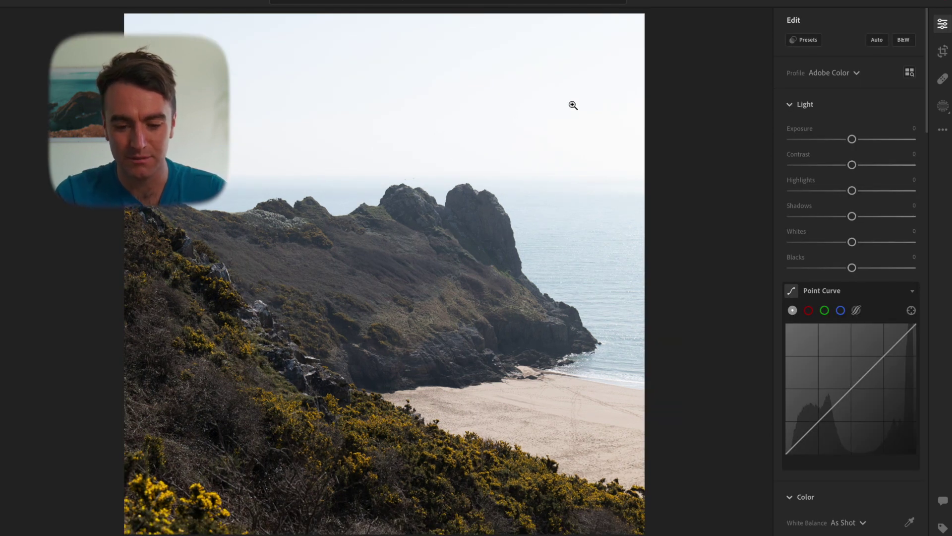
left_click(800, 42)
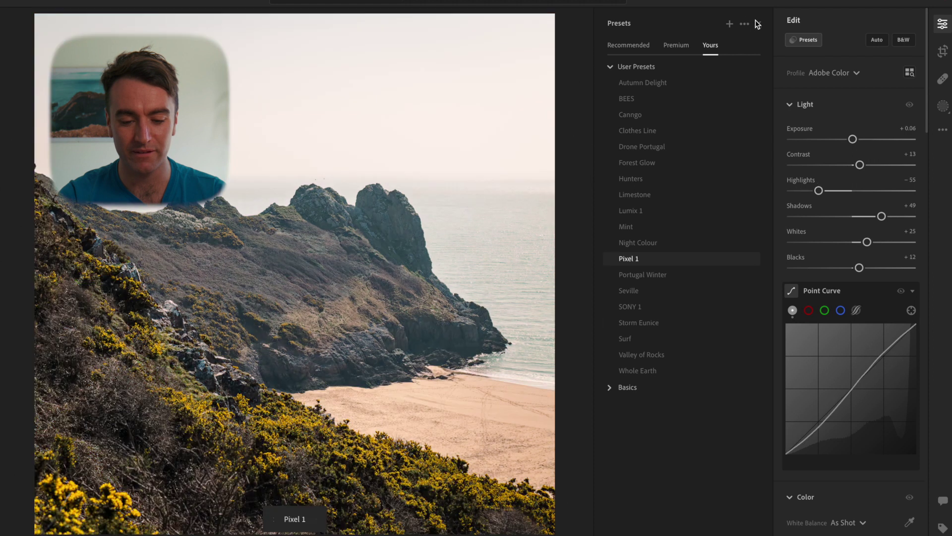
left_click(758, 23)
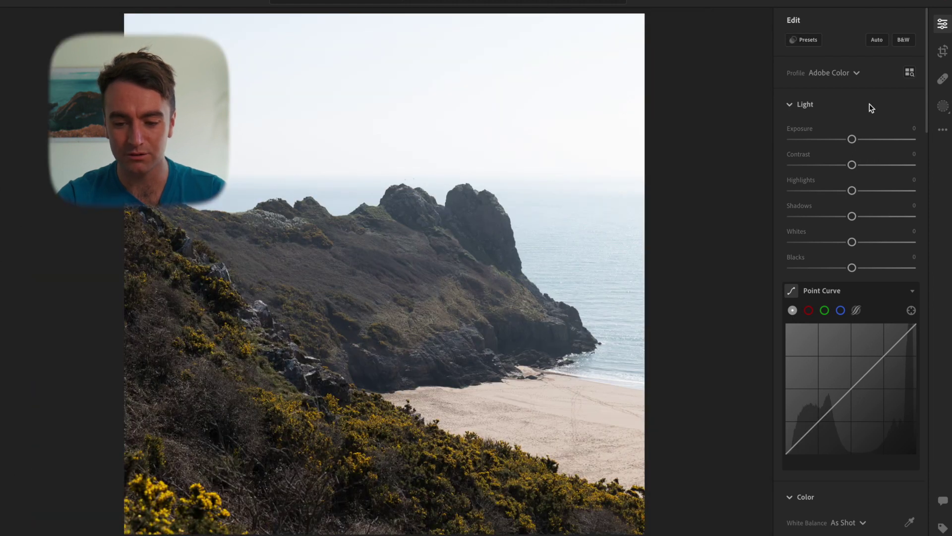
Set Exposure -0.05, Contrast +11, Highlights -100, Shadows +29 and Whites +16
left_click_drag(852, 140, 862, 171)
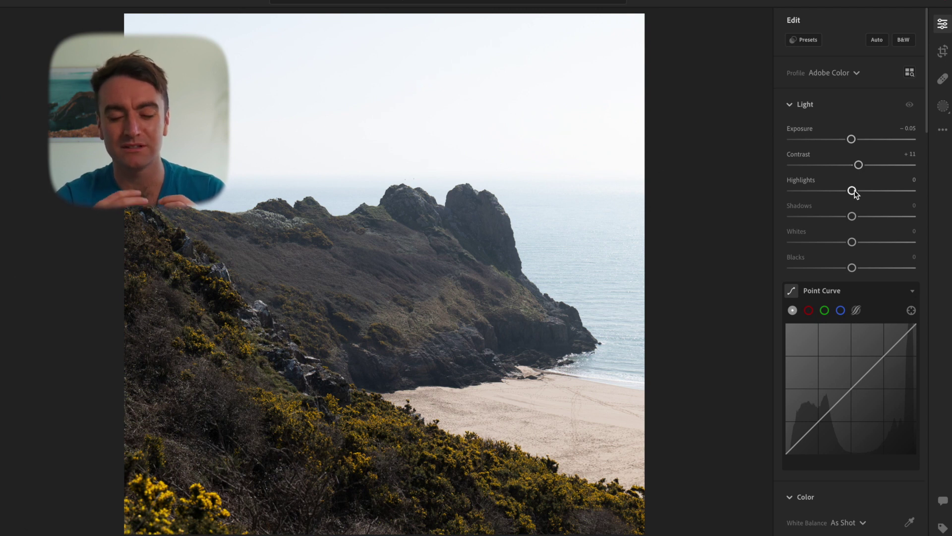
left_click_drag(853, 192, 754, 202)
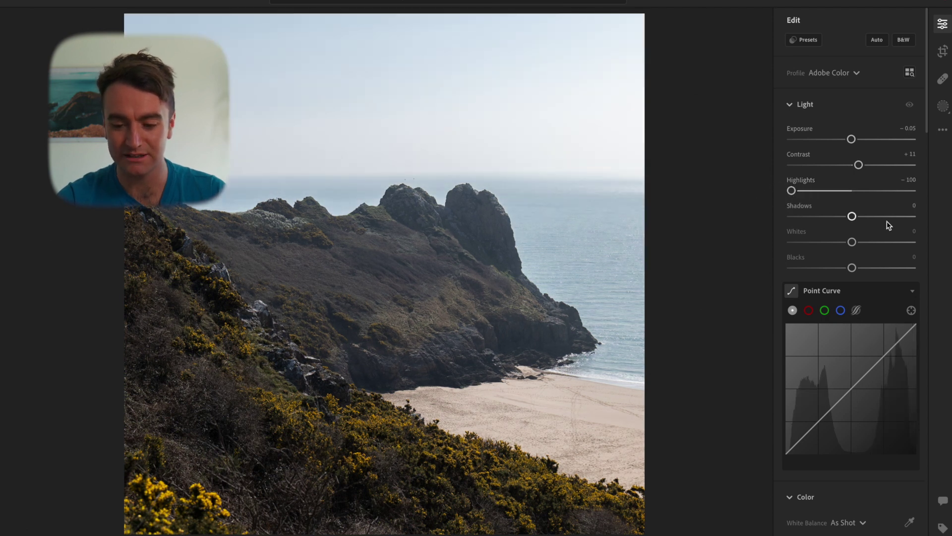
left_click_drag(855, 220, 874, 221)
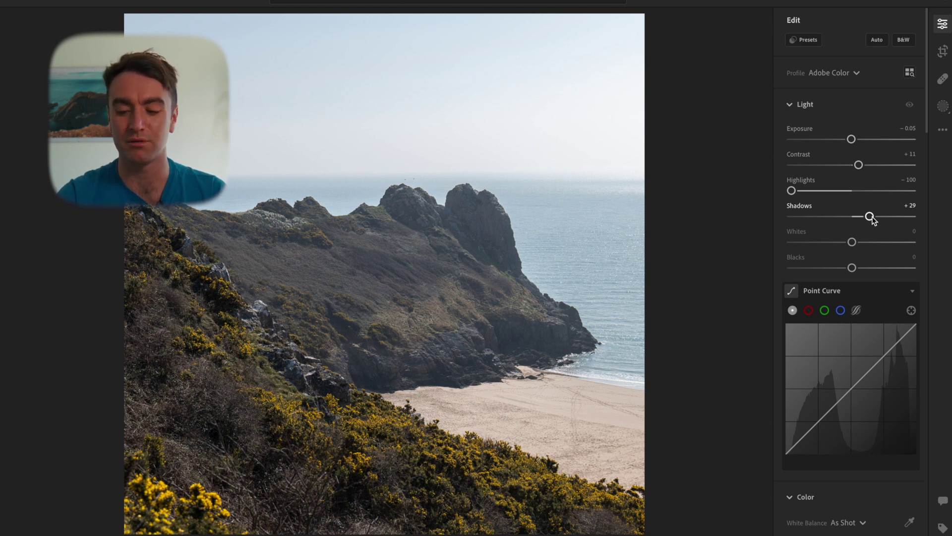
left_click_drag(852, 243, 852, 267)
Add two Point Curve points into an S-curve and lift the black endpoint for faded shadows
scroll(853, 266, "down", 5)
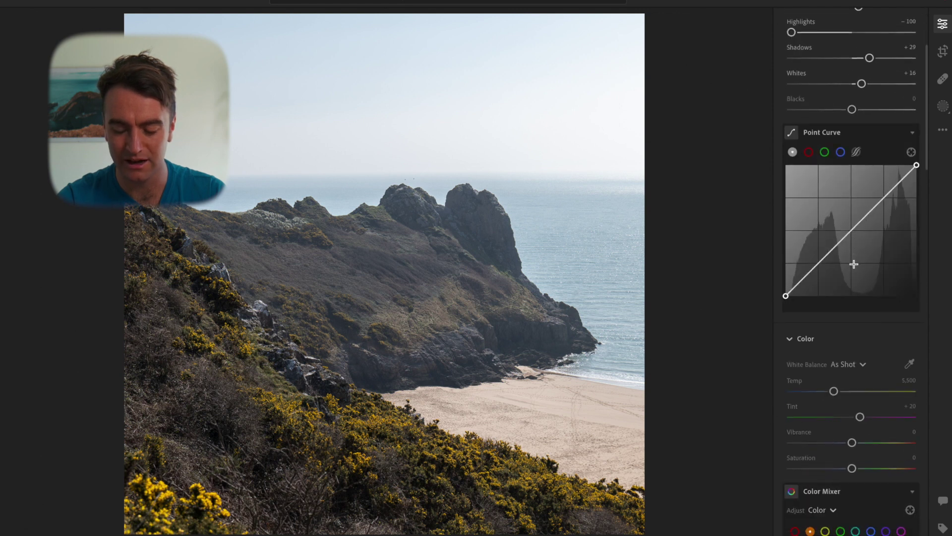
left_click(821, 264)
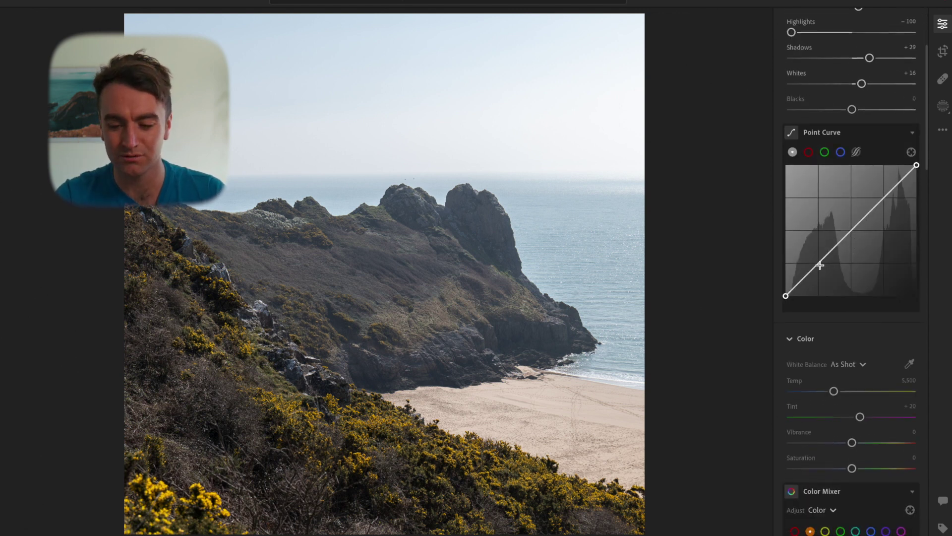
left_click(886, 200)
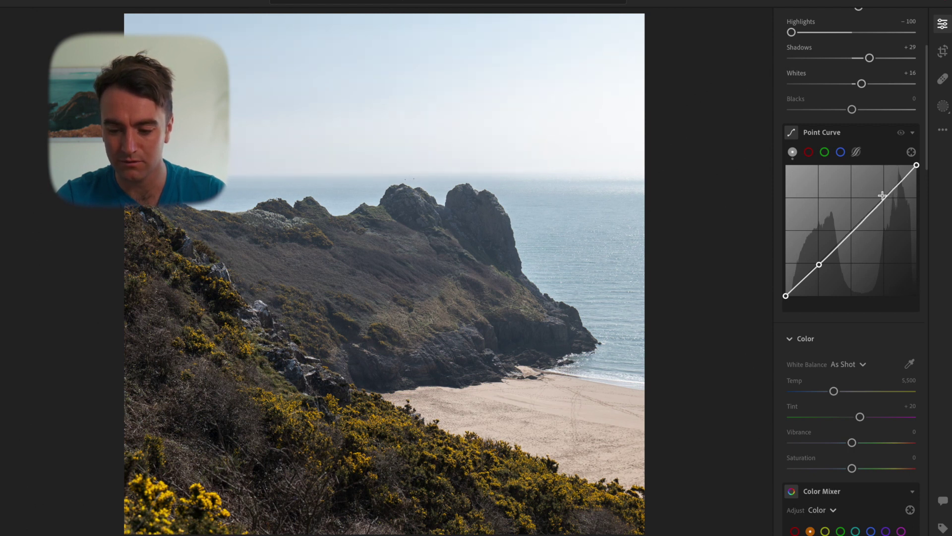
left_click_drag(887, 202, 882, 197)
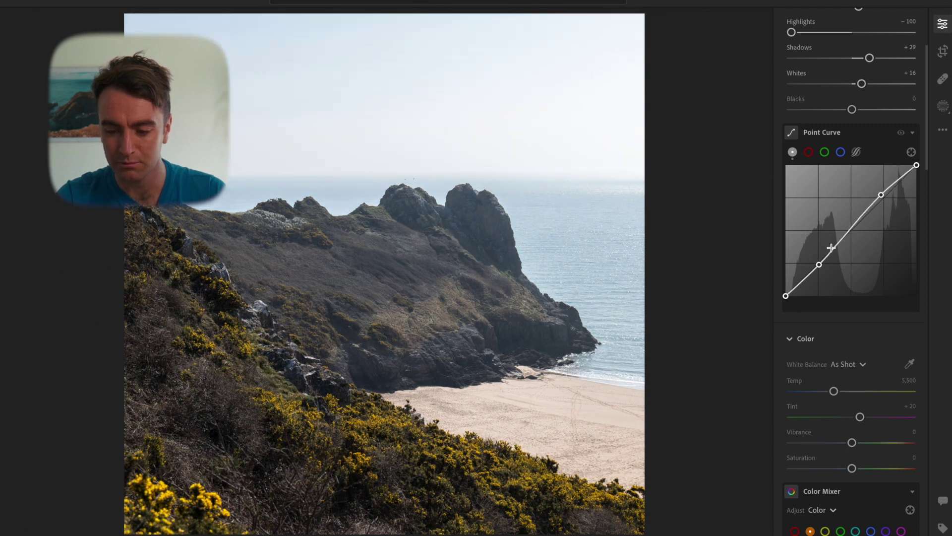
left_click_drag(821, 263, 820, 268)
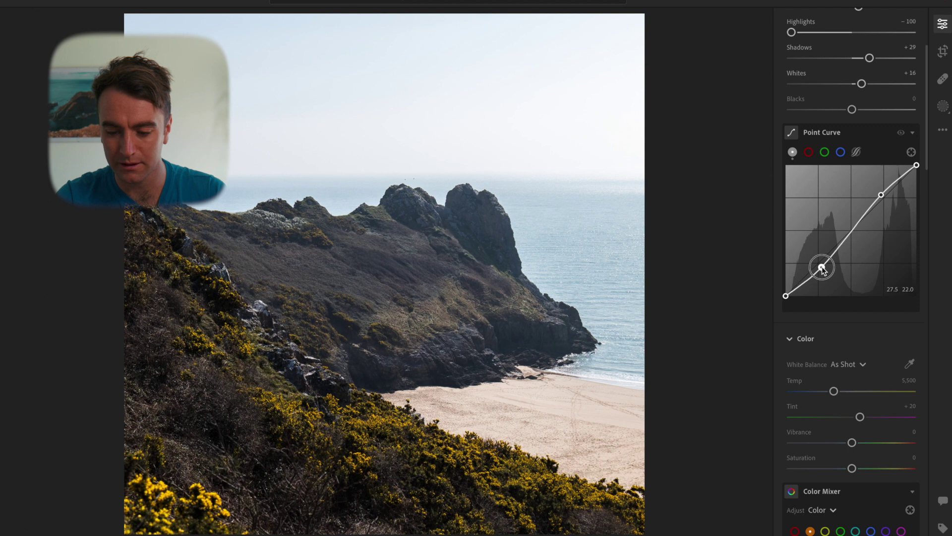
left_click_drag(785, 296, 782, 282)
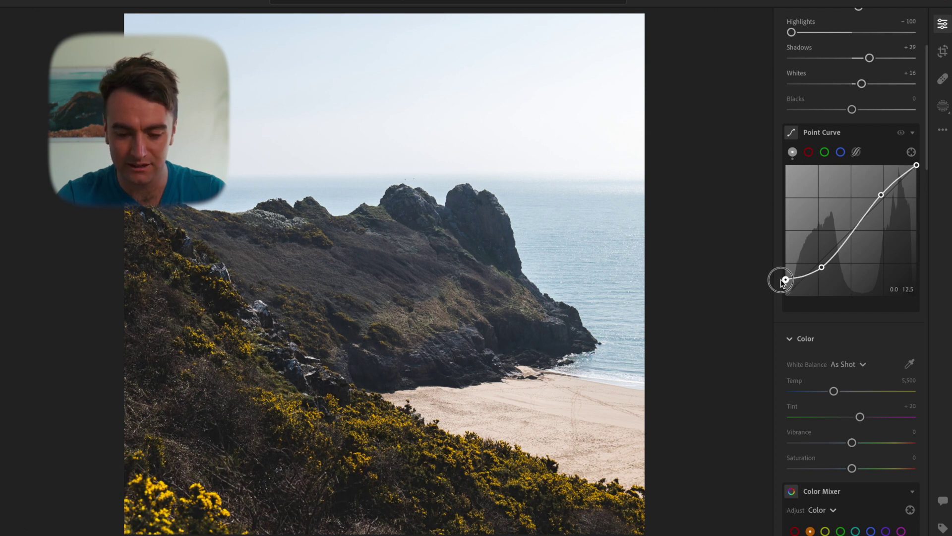
left_click_drag(781, 282, 779, 281)
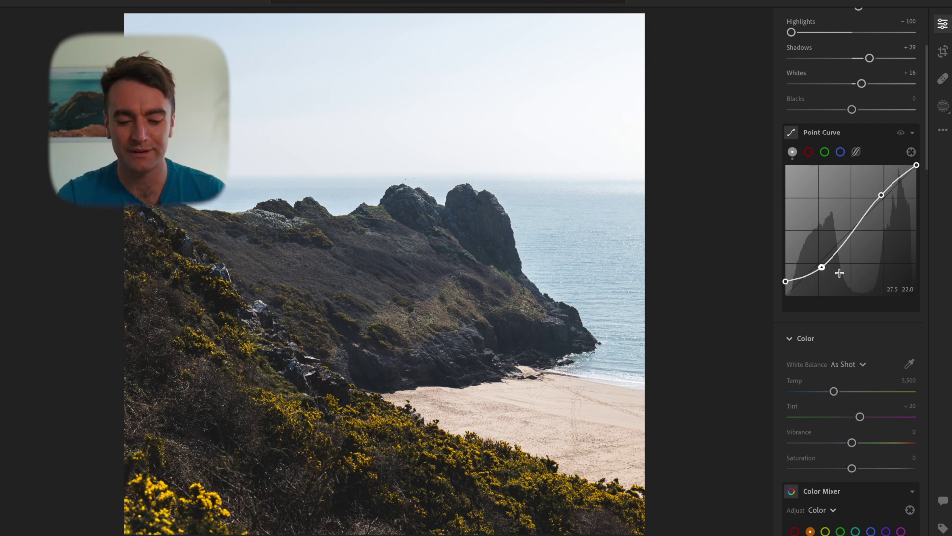
left_click_drag(822, 267, 822, 267)
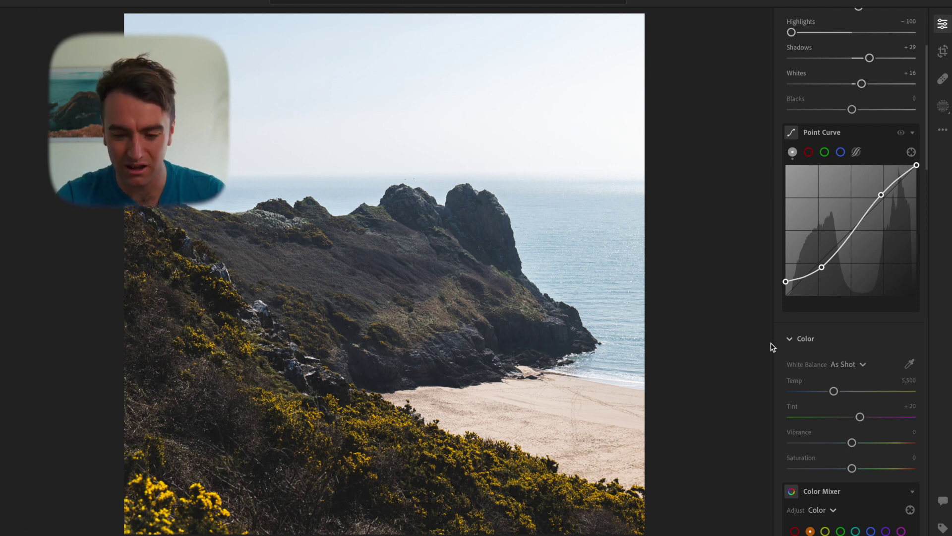
Reset white balance to As Shot, warm Temp to 5,964 and raise Saturation to +8
scroll(868, 312, "down", 3)
scroll(868, 249, "down", 3)
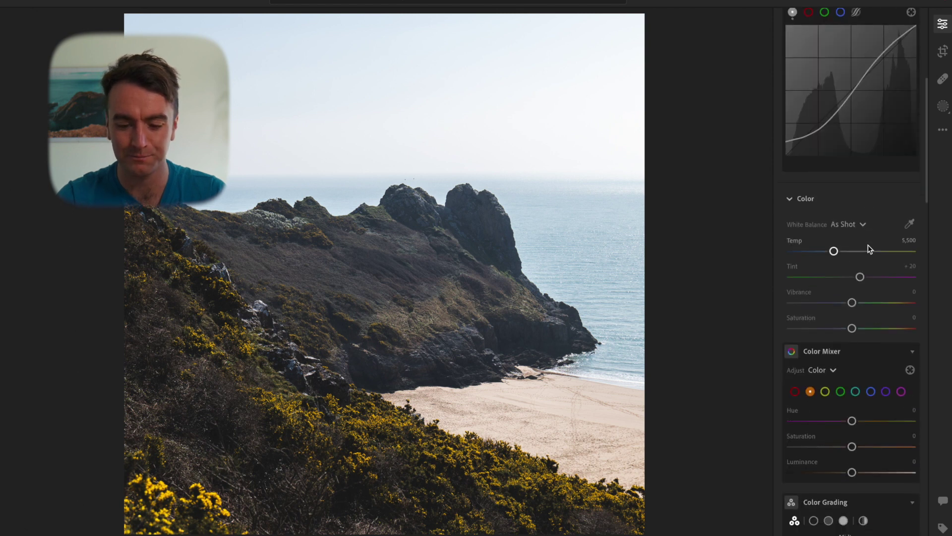
left_click(856, 226)
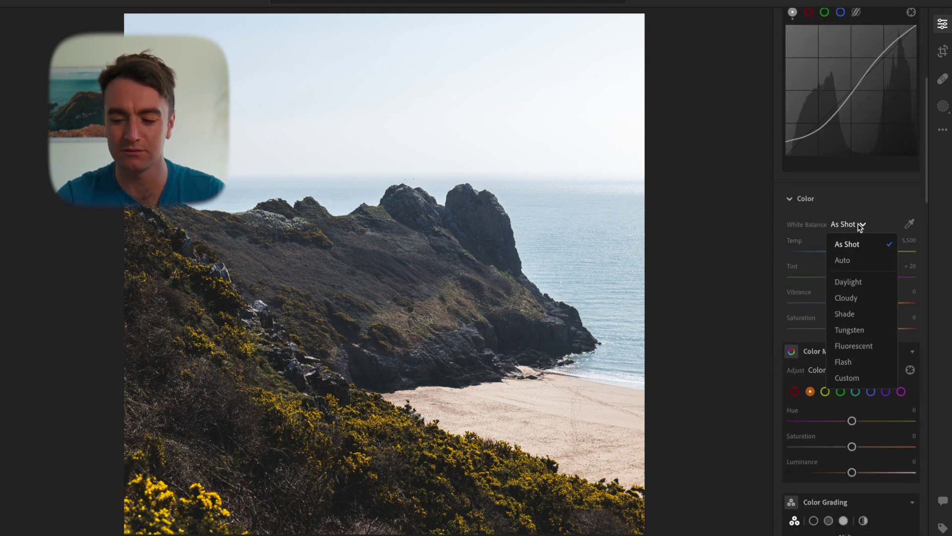
left_click(843, 260)
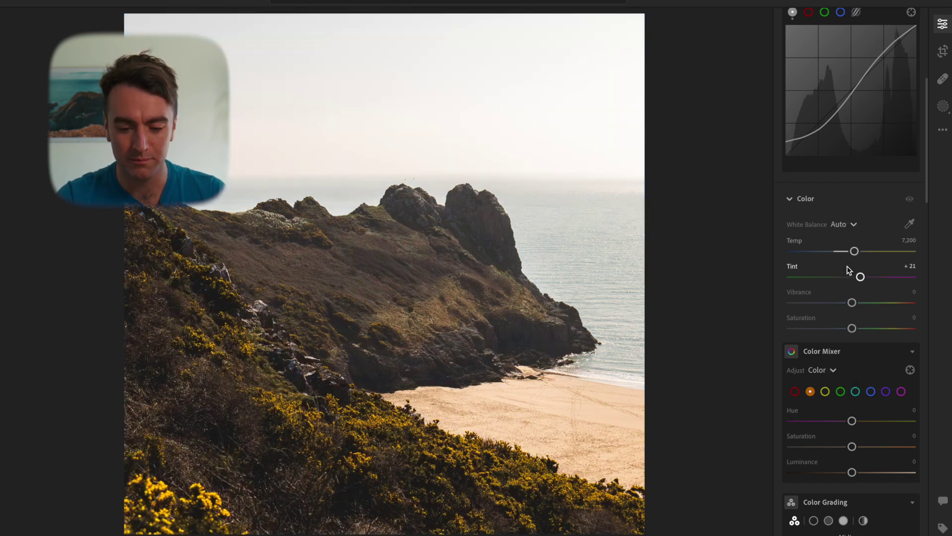
left_click(853, 226)
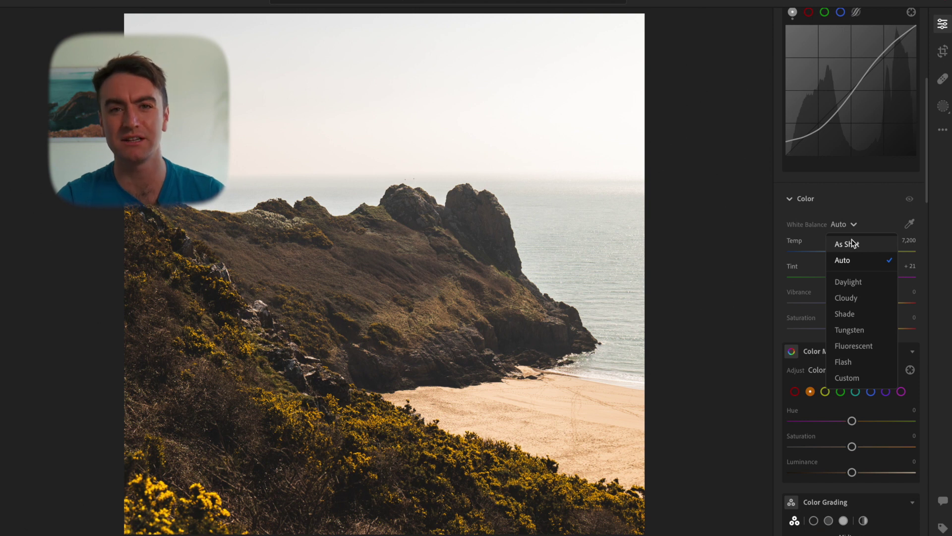
left_click(852, 243)
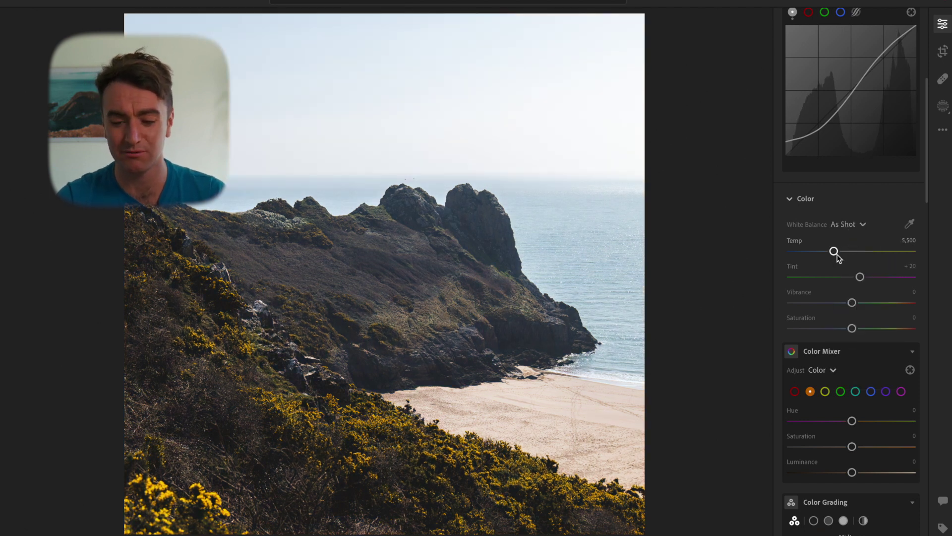
left_click_drag(835, 251, 839, 252)
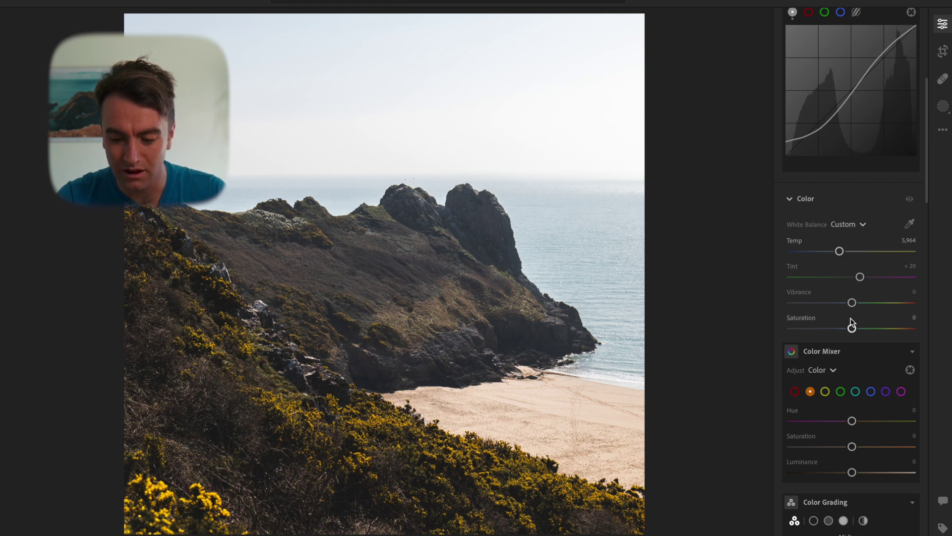
left_click_drag(852, 326, 857, 328)
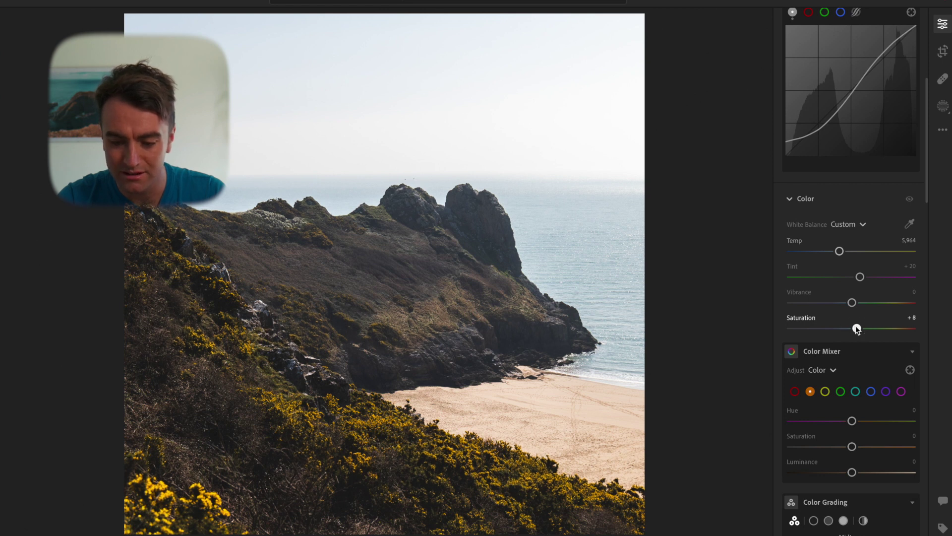
scroll(871, 348, "down", 3)
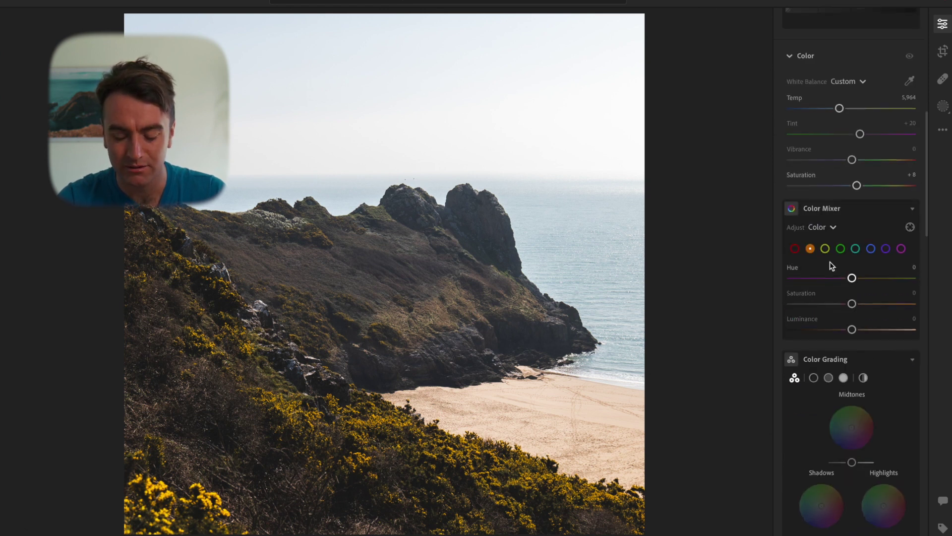
Shift the hues of the greens and yellows and brighten both in the Color Mixer
left_click(825, 248)
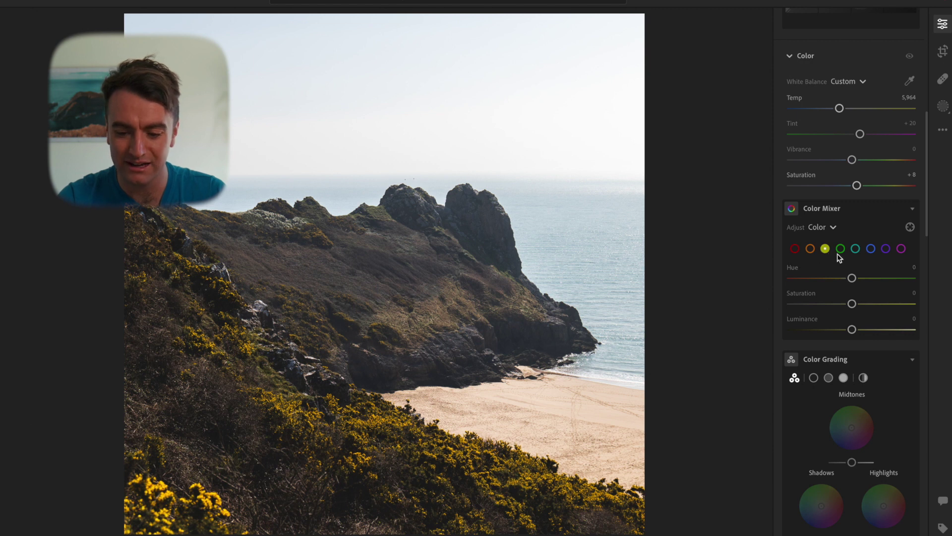
left_click(840, 251)
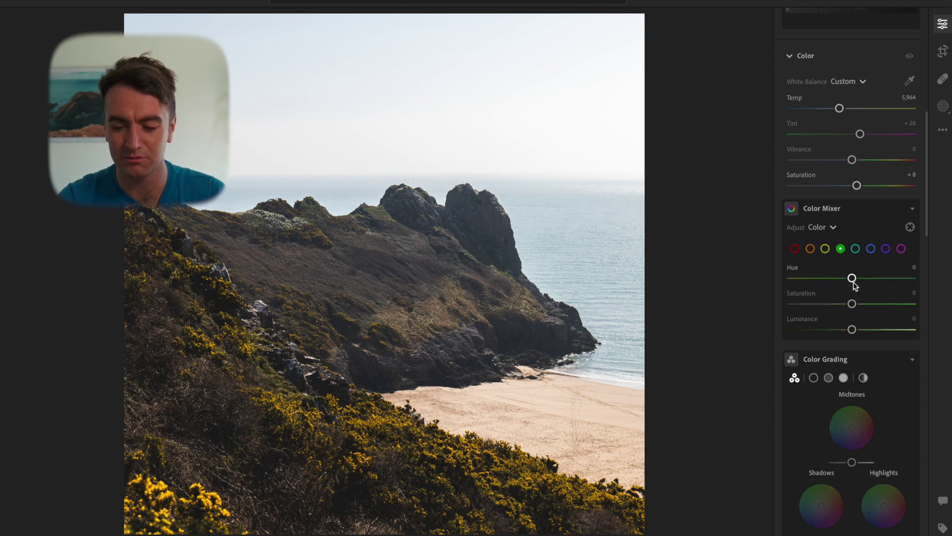
left_click_drag(852, 278, 873, 281)
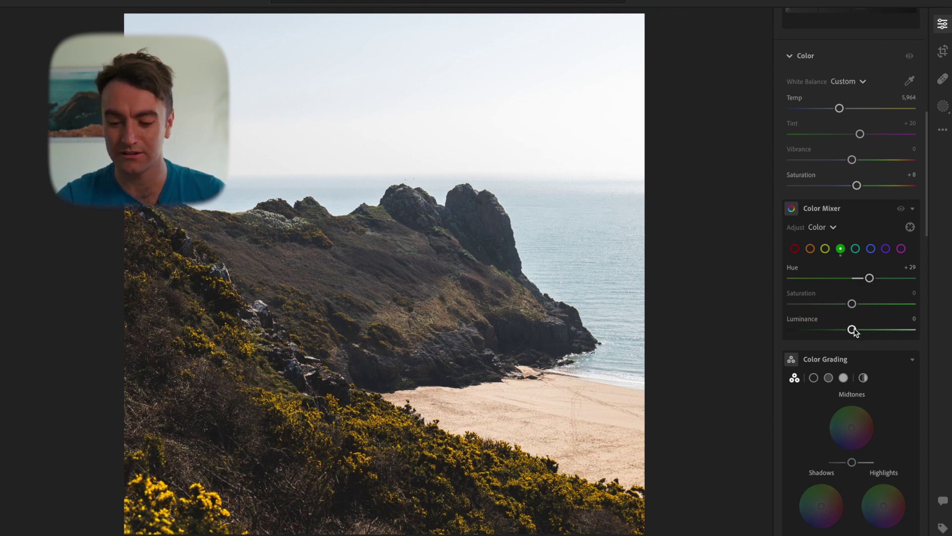
left_click_drag(853, 331, 867, 330)
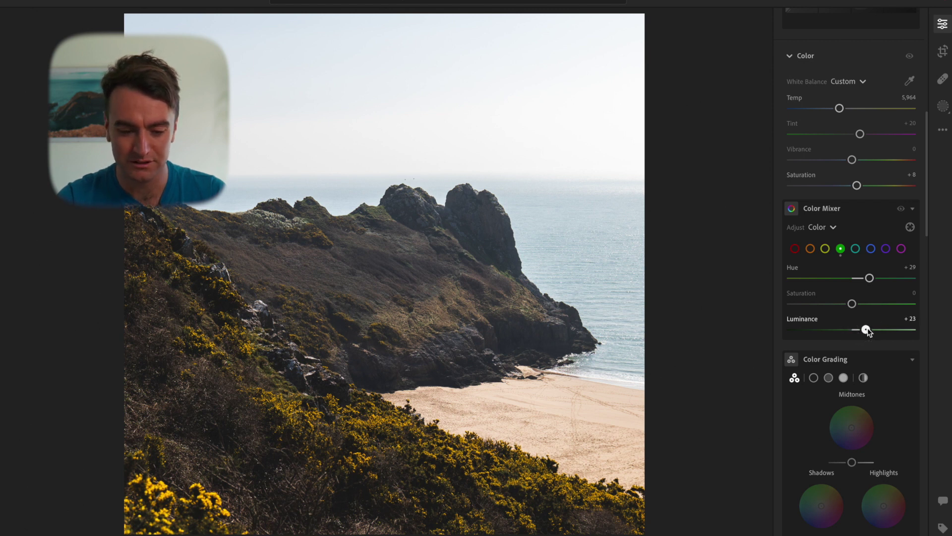
left_click(826, 248)
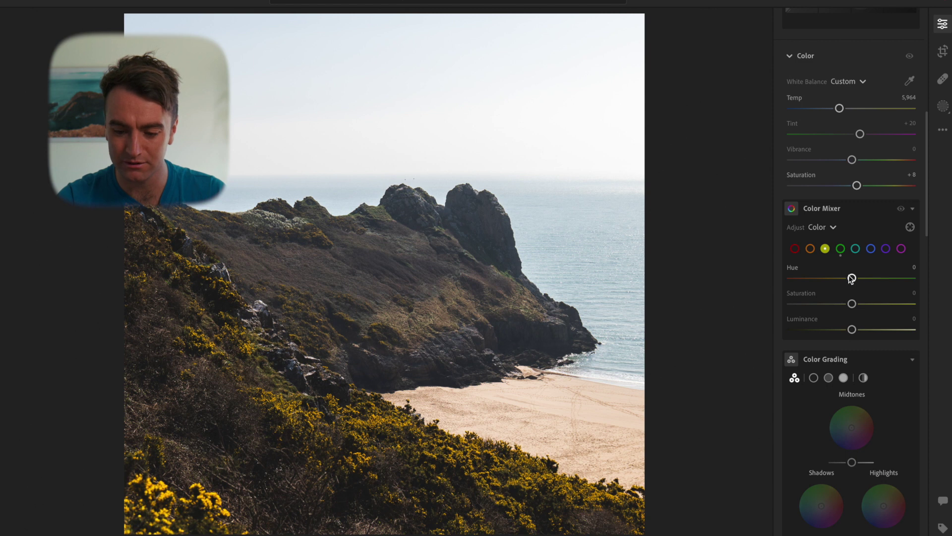
left_click_drag(852, 278, 836, 278)
left_click_drag(852, 329, 867, 329)
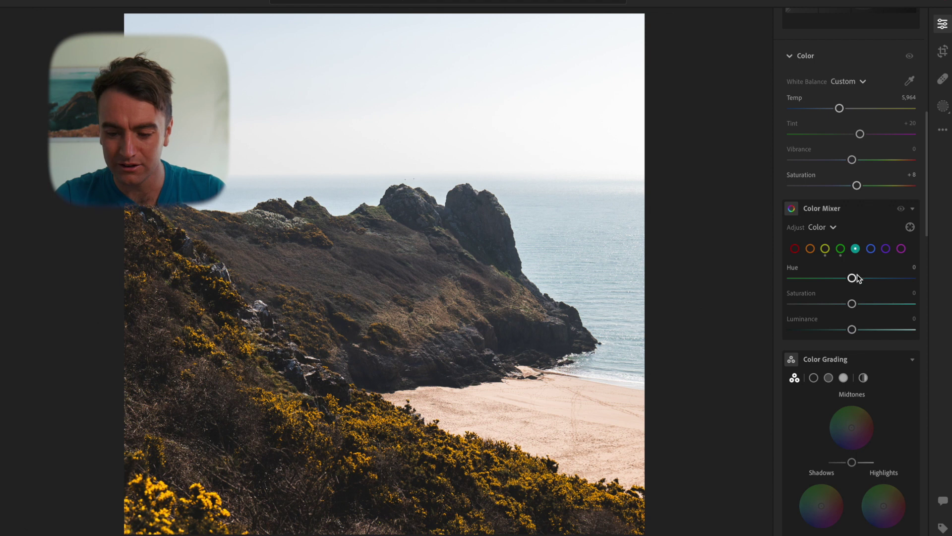
Shift and darken the aquas, then push the blues toward cyan and darken them slightly
left_click_drag(857, 279, 847, 277)
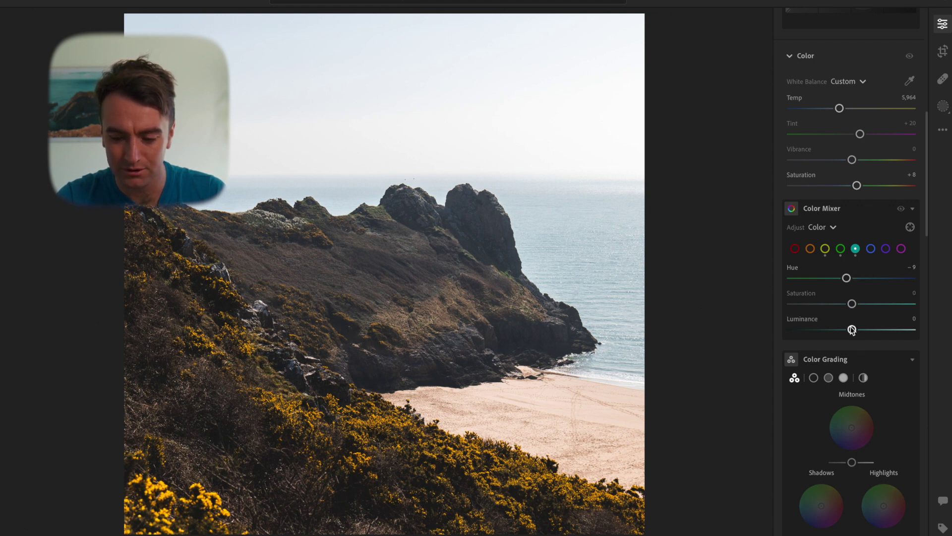
left_click_drag(851, 329, 855, 304)
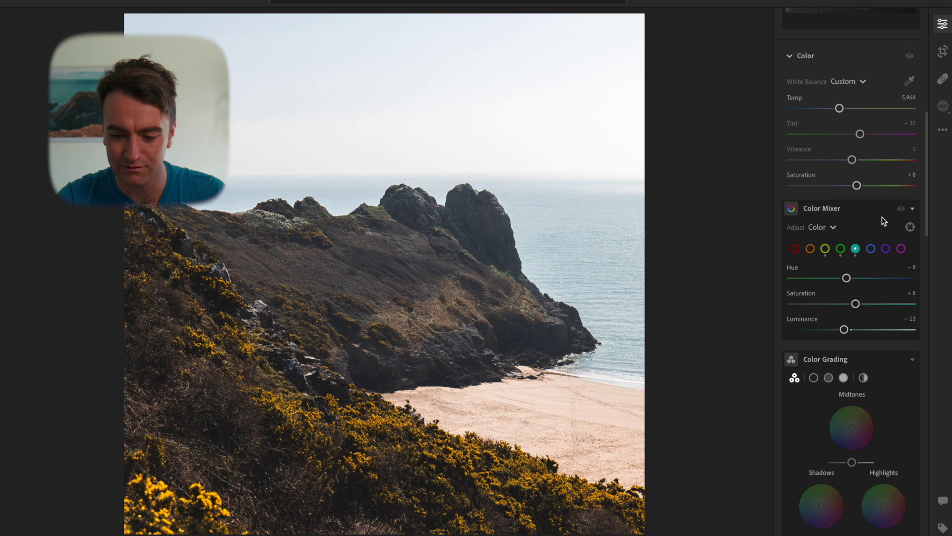
key("backslash")
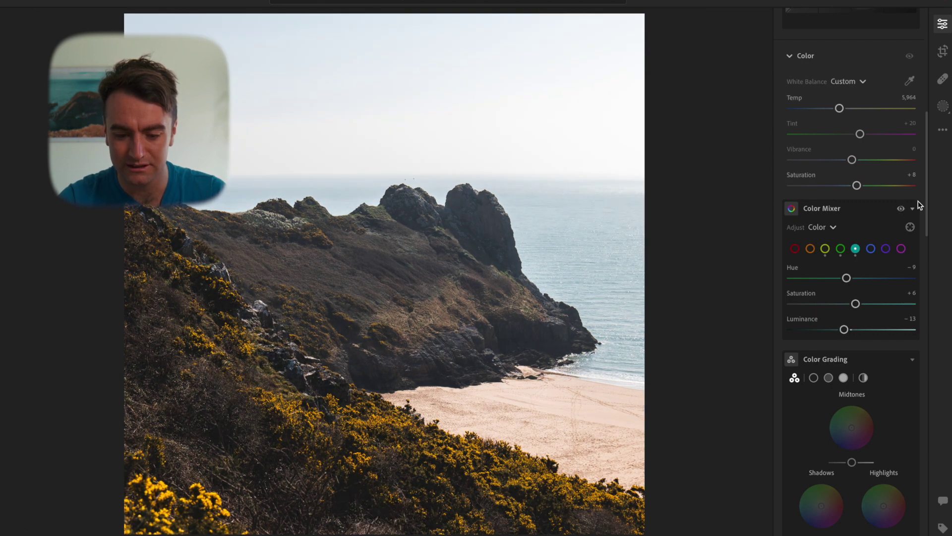
left_click(871, 248)
left_click_drag(852, 276, 838, 280)
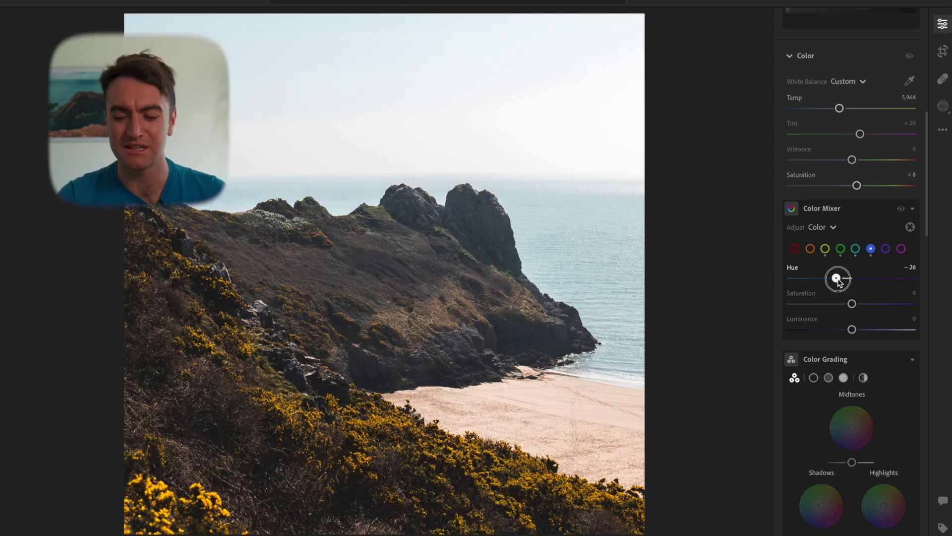
left_click_drag(837, 279, 834, 279)
left_click_drag(856, 333, 847, 331)
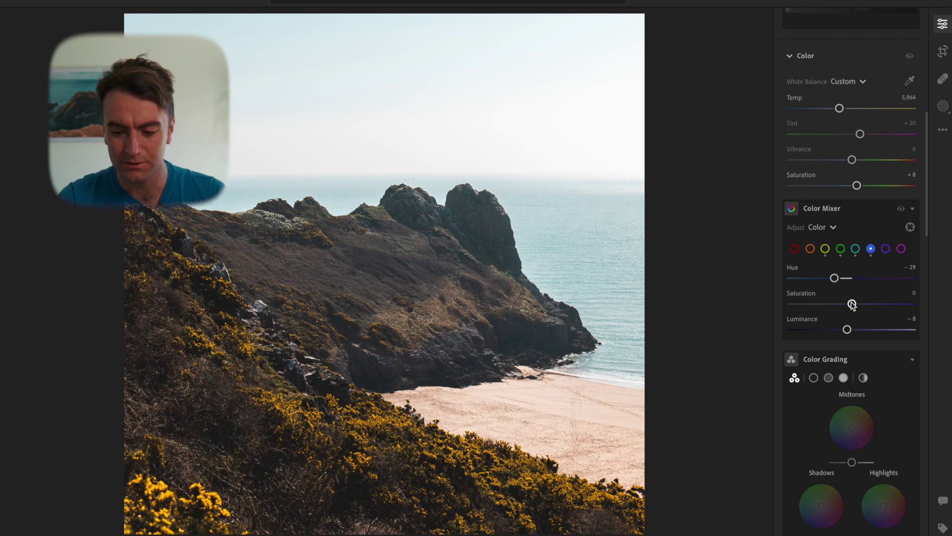
Set the orange channel to Hue -30 and Luminance -35
left_click(812, 250)
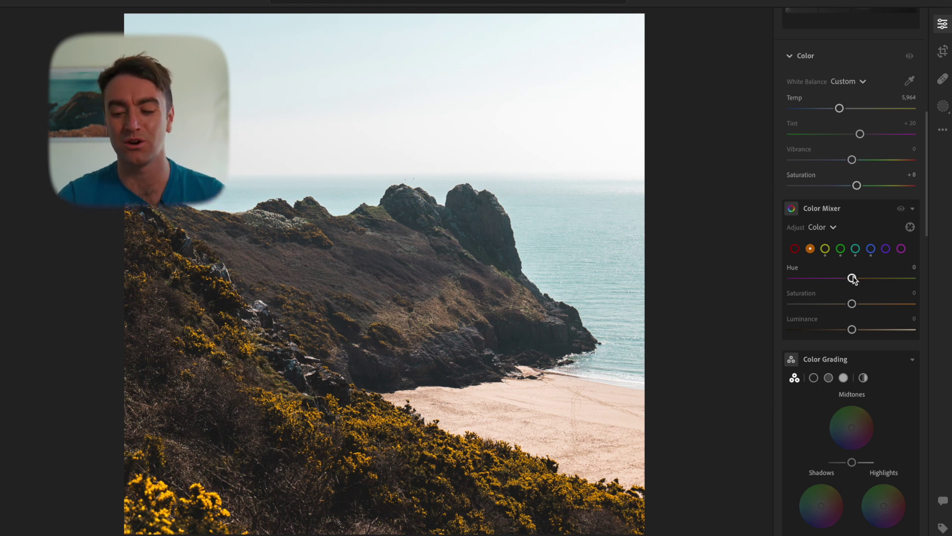
mouse_move(853, 278)
left_mouse_down()
mouse_move(863, 279)
mouse_move(836, 282)
left_mouse_up()
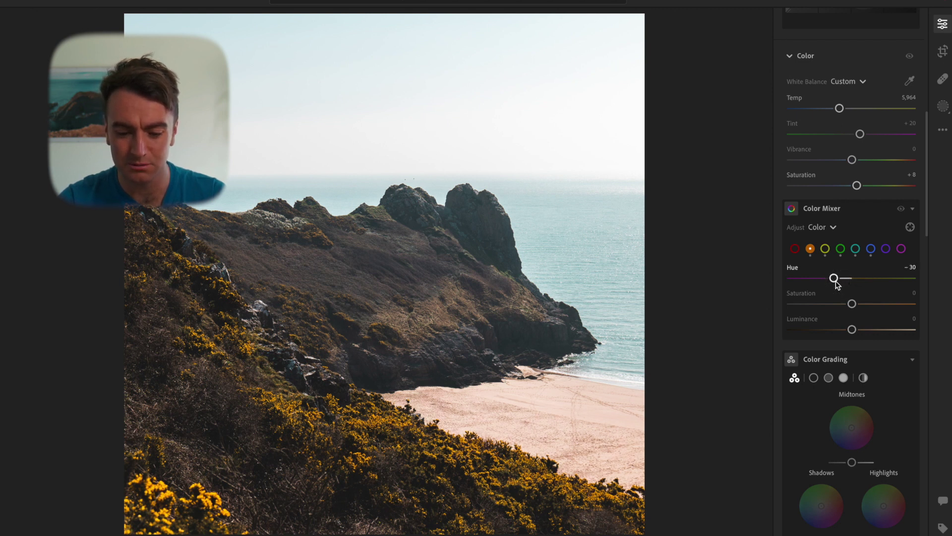
left_click_drag(852, 329, 830, 332)
scroll(843, 288, "down", 2)
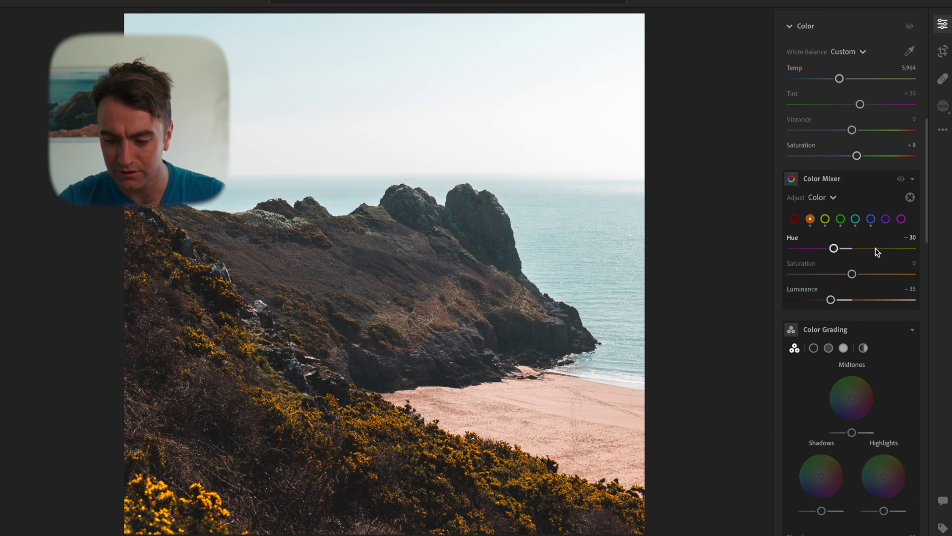
Tint highlights cyan and shadows orange, with Blending 56 and Balance -25
scroll(876, 249, "down", 6)
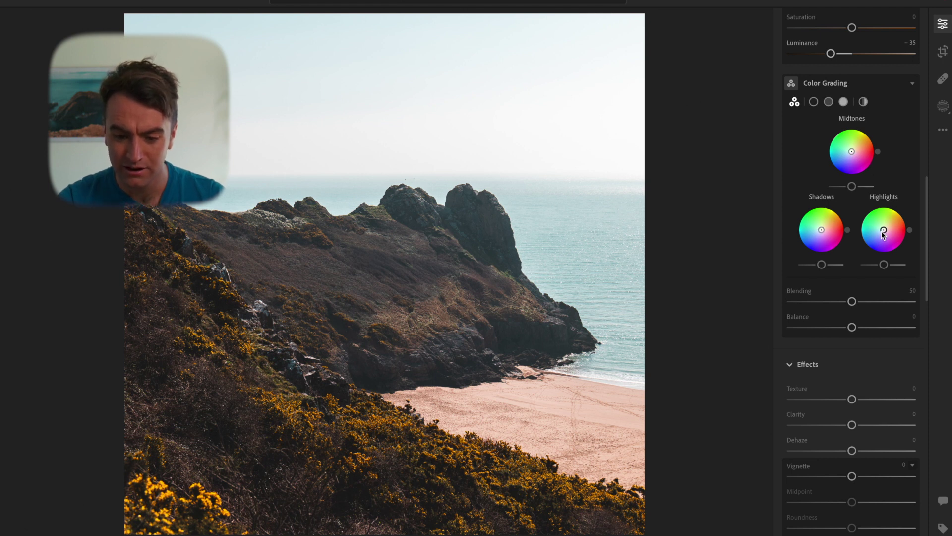
left_click_drag(882, 234, 883, 232)
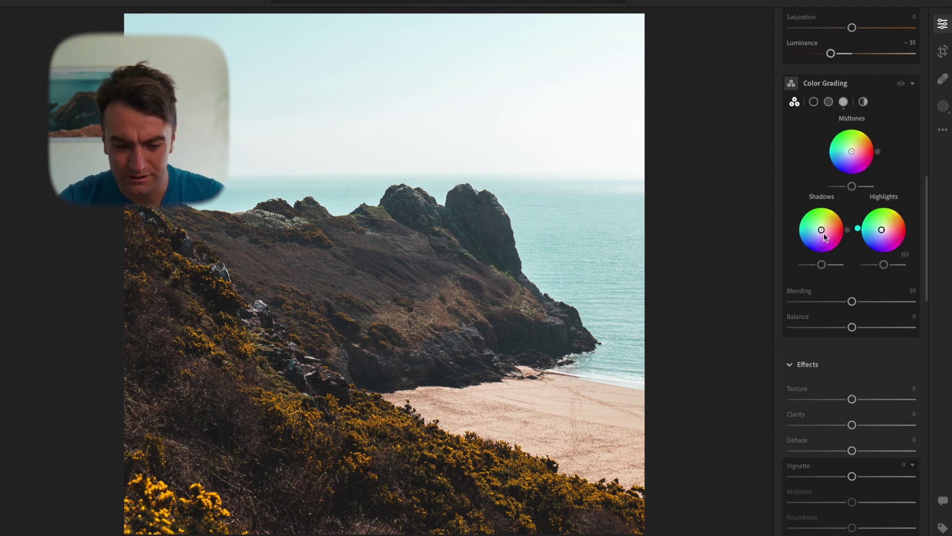
left_click_drag(823, 233, 824, 231)
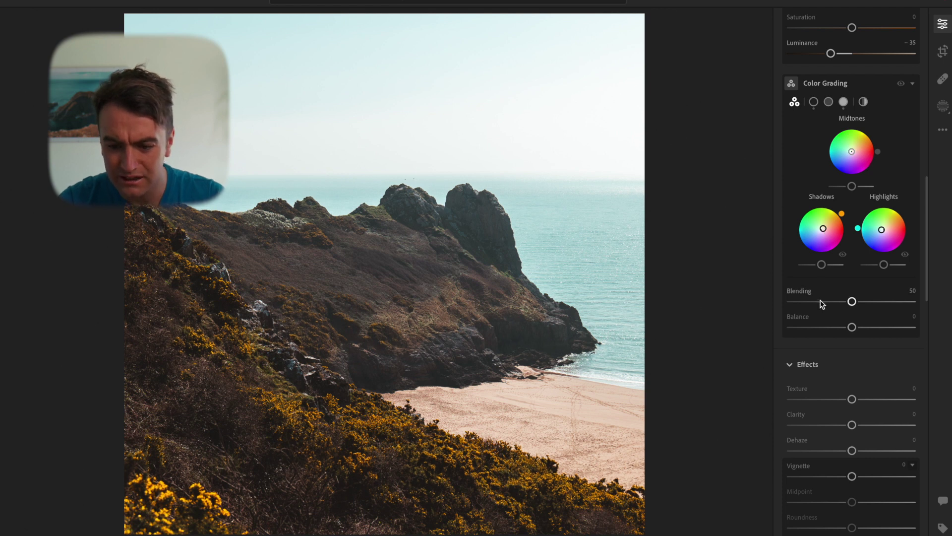
mouse_move(852, 301)
left_mouse_down()
mouse_move(891, 302)
mouse_move(810, 305)
mouse_move(873, 302)
mouse_move(855, 303)
mouse_move(851, 326)
mouse_move(867, 326)
mouse_move(836, 331)
mouse_move(861, 306)
left_mouse_up()
key("backslash")
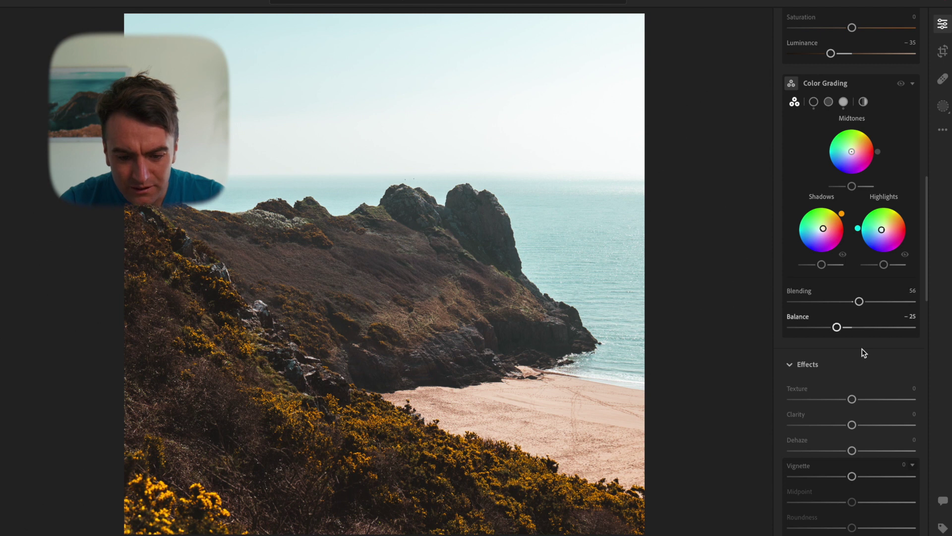
Add a little clarity and texture, then compare against the original
scroll(862, 351, "down", 3)
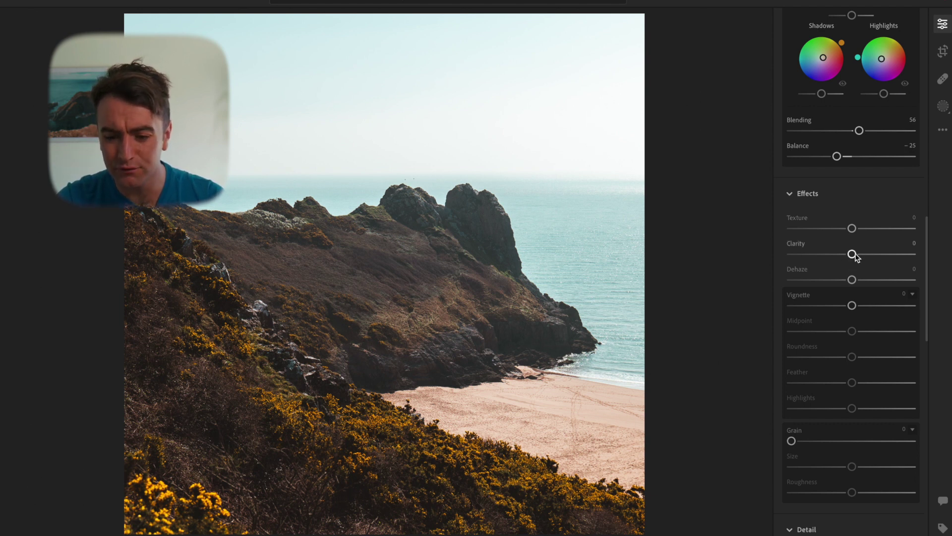
left_click_drag(855, 255, 855, 279)
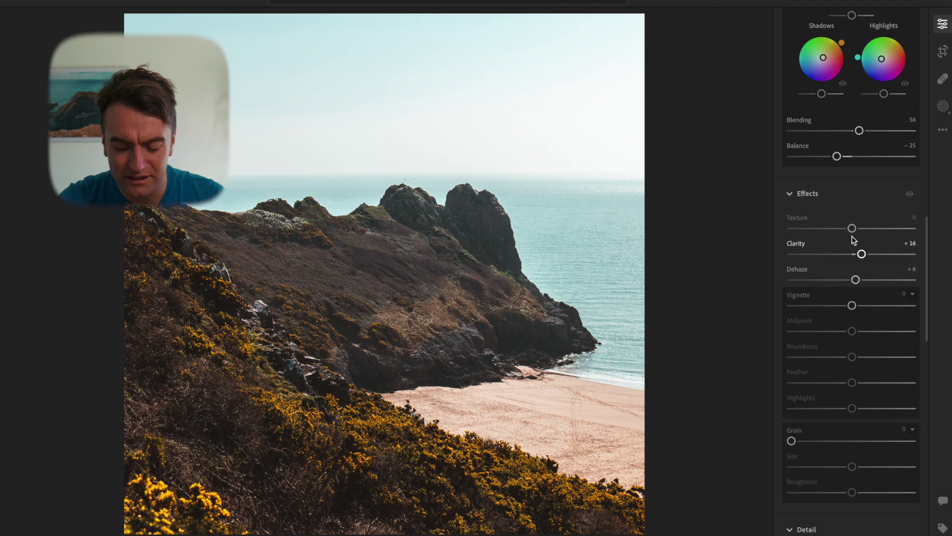
left_click_drag(853, 229, 859, 235)
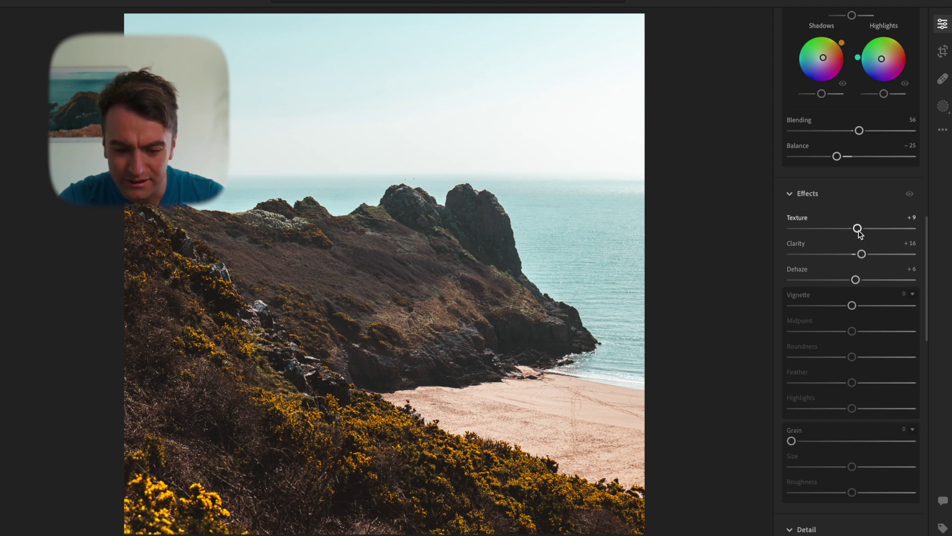
key("backslash")
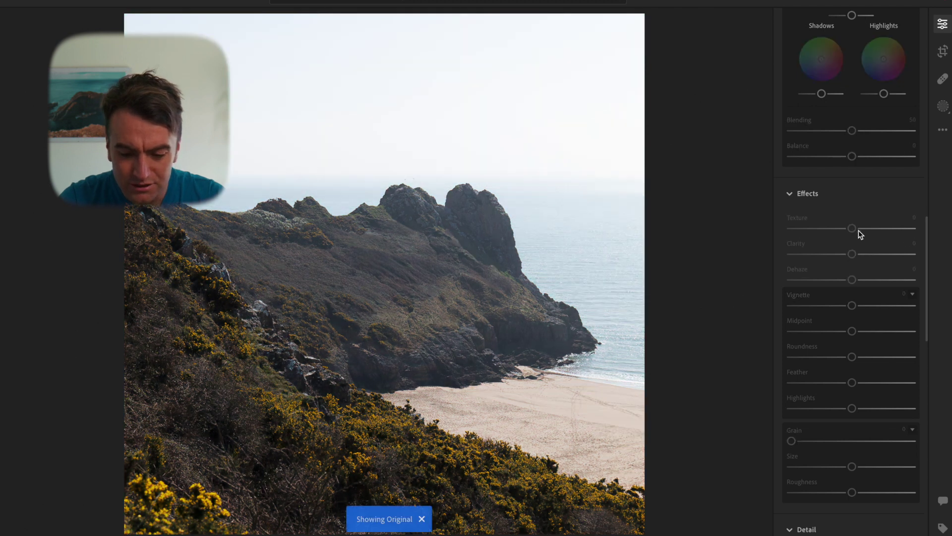
Add a soft -22 vignette with Midpoint 50, Roundness -7 and Feather 67
scroll(859, 233, "down", 3)
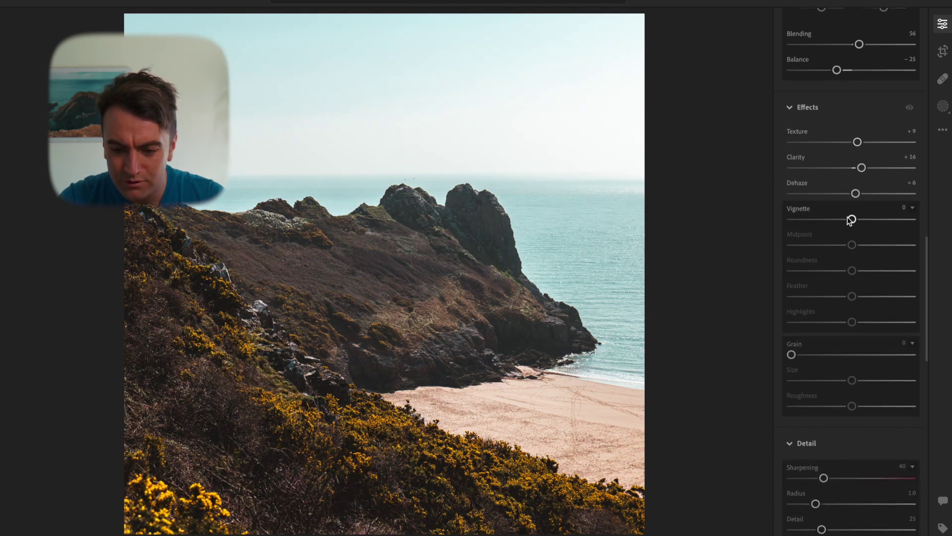
left_click_drag(852, 219, 815, 215)
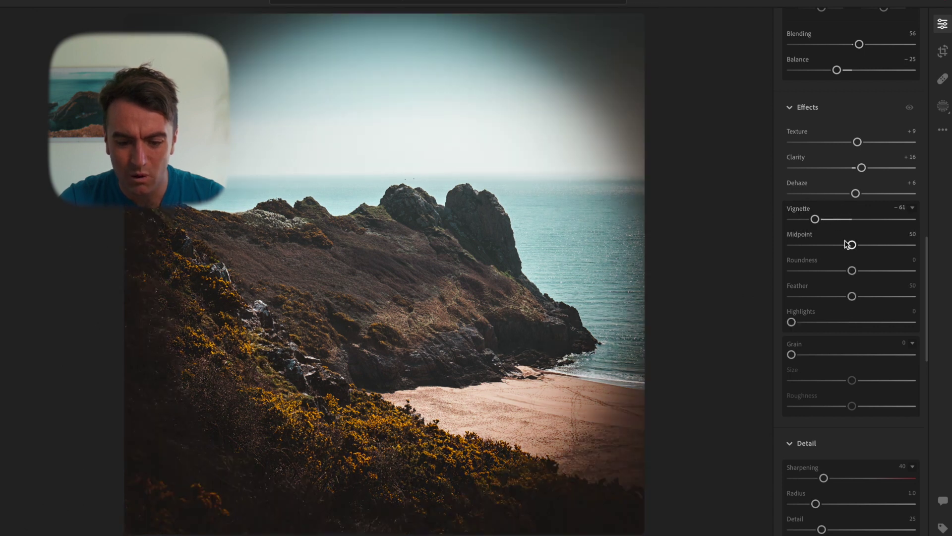
left_click_drag(851, 244, 870, 296)
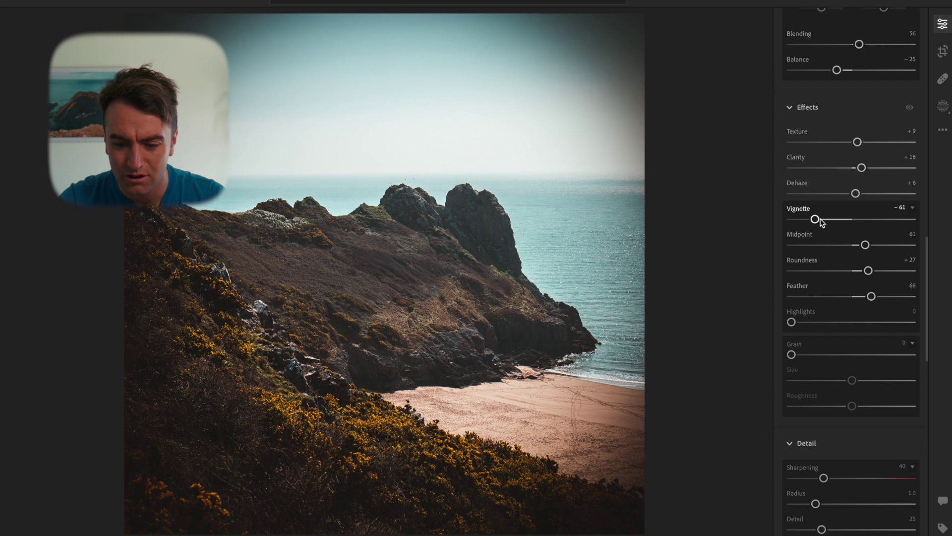
left_click_drag(815, 219, 833, 219)
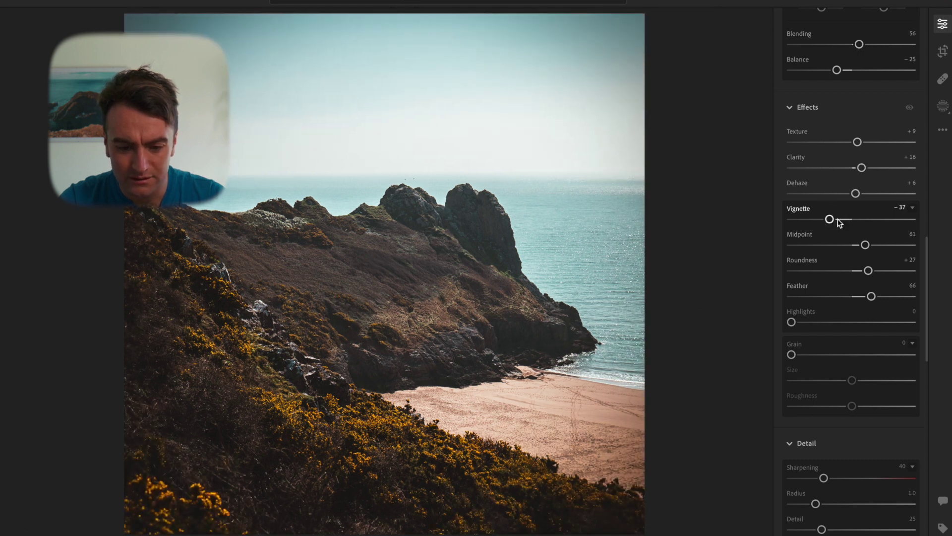
left_click(871, 296)
left_click_drag(872, 296, 856, 270)
mouse_move(865, 245)
left_mouse_down()
mouse_move(873, 246)
mouse_move(852, 245)
left_mouse_up()
left_click_drag(864, 296, 848, 270)
left_click_drag(829, 219, 842, 219)
Set Sharpening to 60 and zoom in briefly to inspect it
scroll(840, 285, "down", 3)
scroll(840, 285, "down", 2)
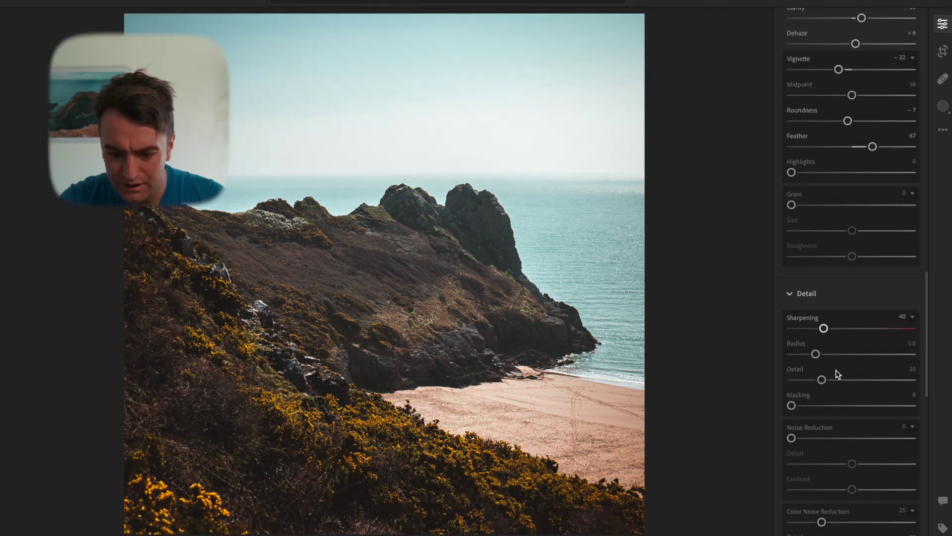
left_click(902, 316)
type("60")
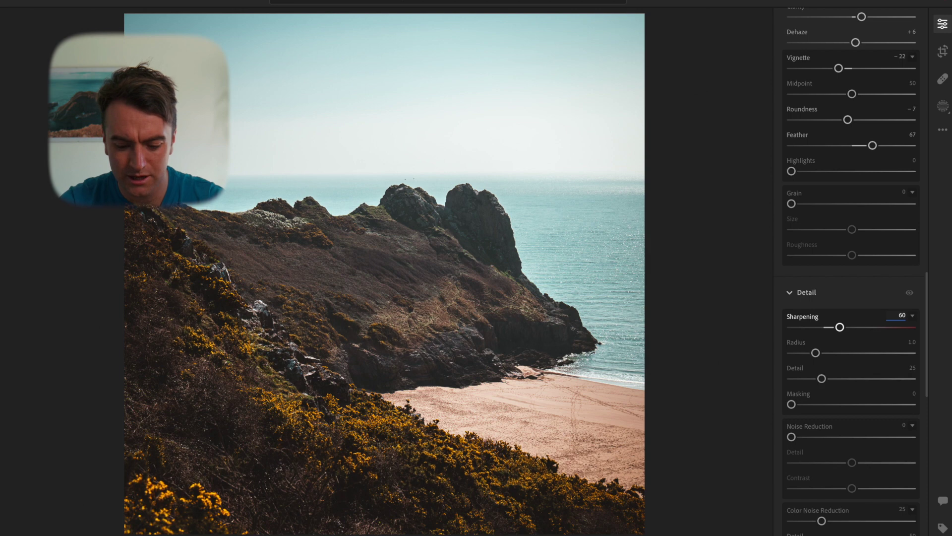
key("Return")
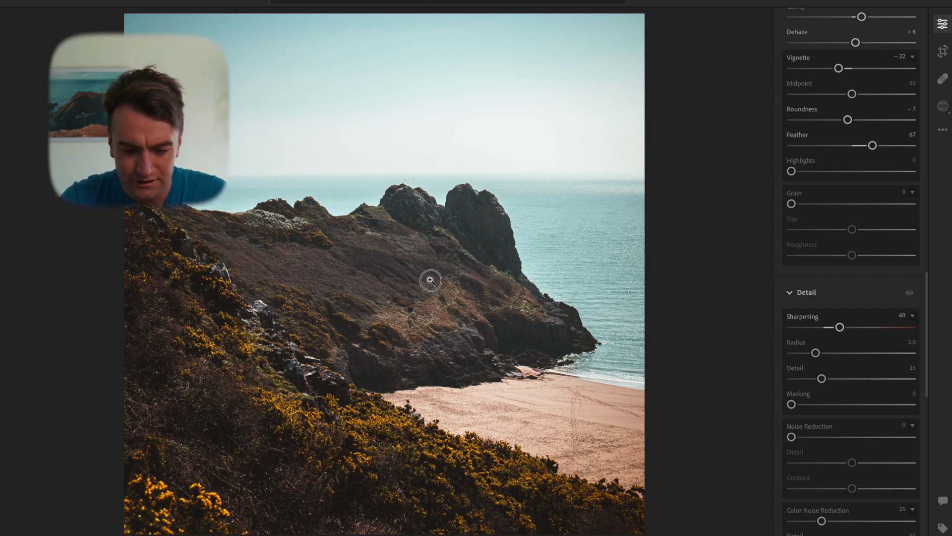
left_click(434, 273)
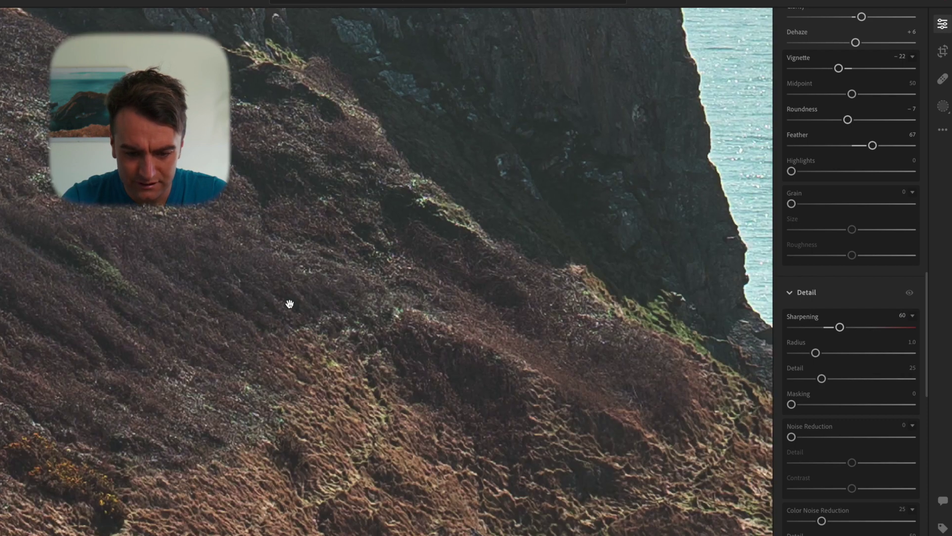
left_click(290, 304)
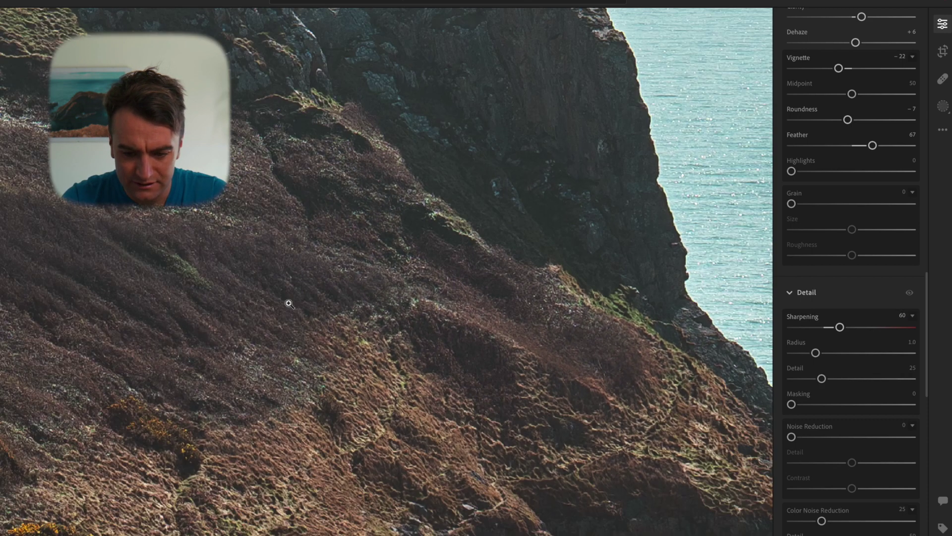
Enable Remove Chromatic Aberration and confirm the Panasonic LUMIX S 20-60/F3.5-5.6 lens profile
scroll(888, 349, "down", 3)
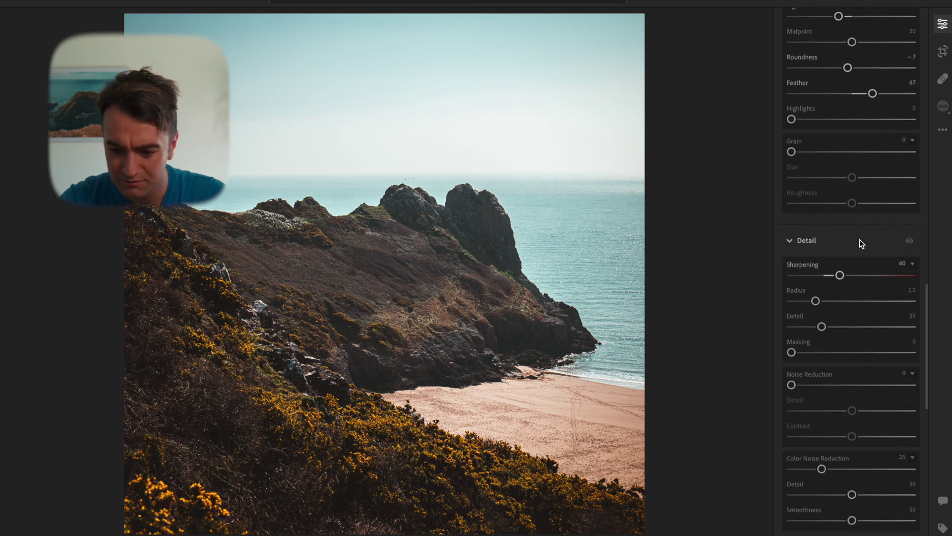
scroll(859, 239, "down", 3)
scroll(859, 239, "down", 3)
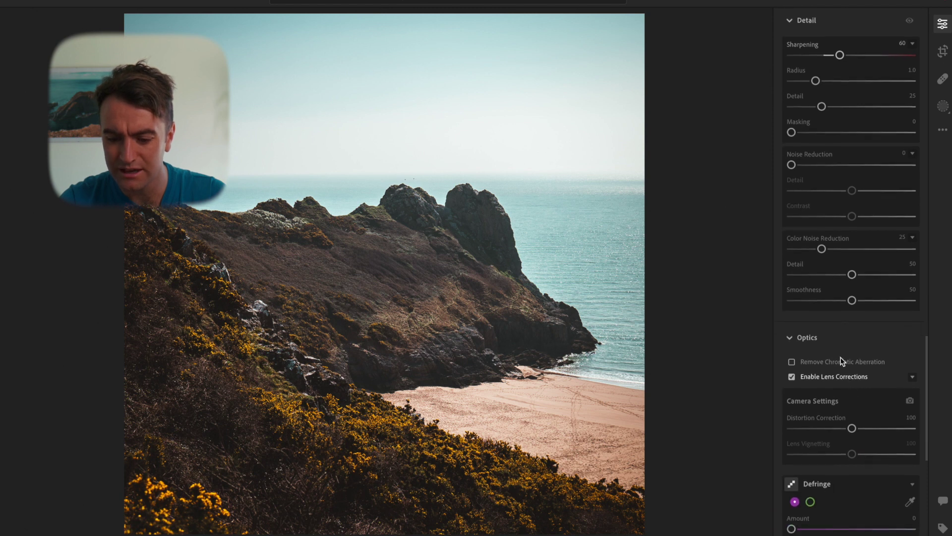
left_click(840, 366)
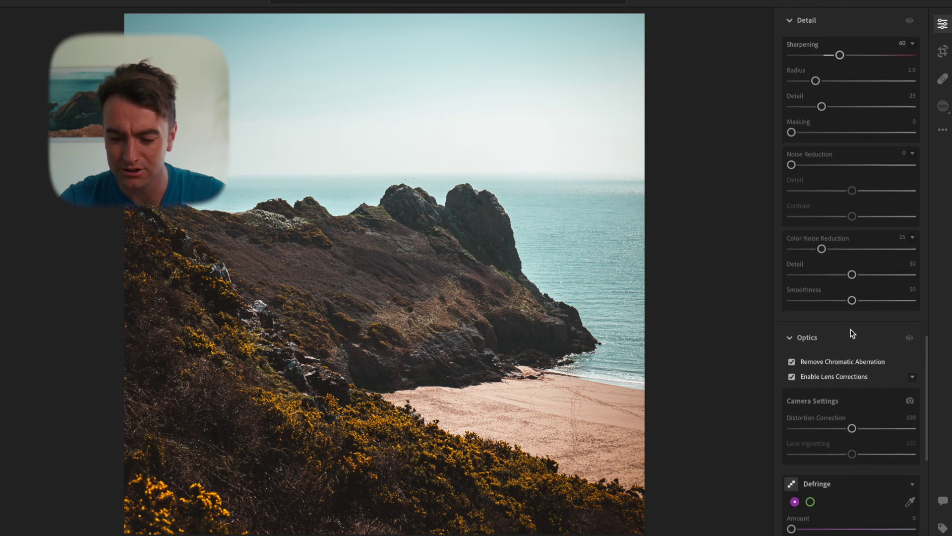
scroll(852, 334, "down", 3)
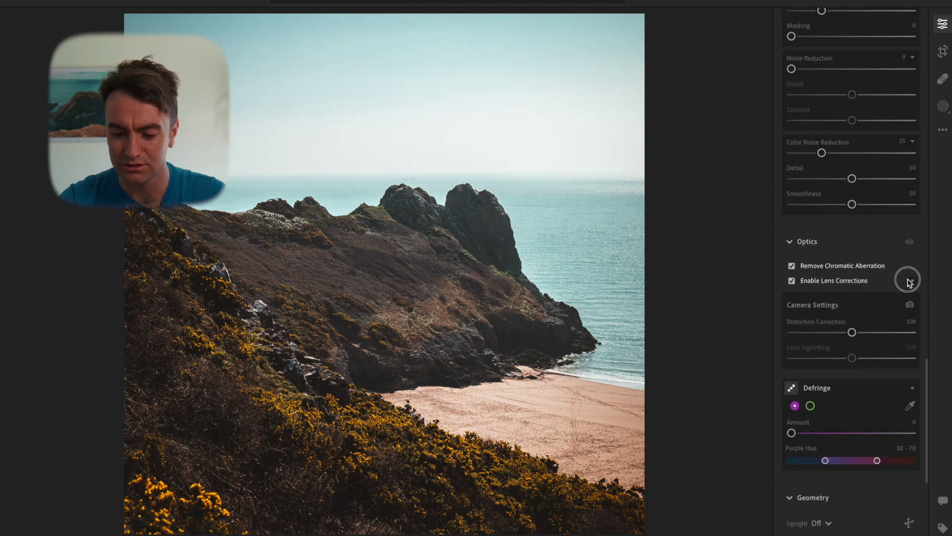
left_click(910, 281)
left_click(911, 282)
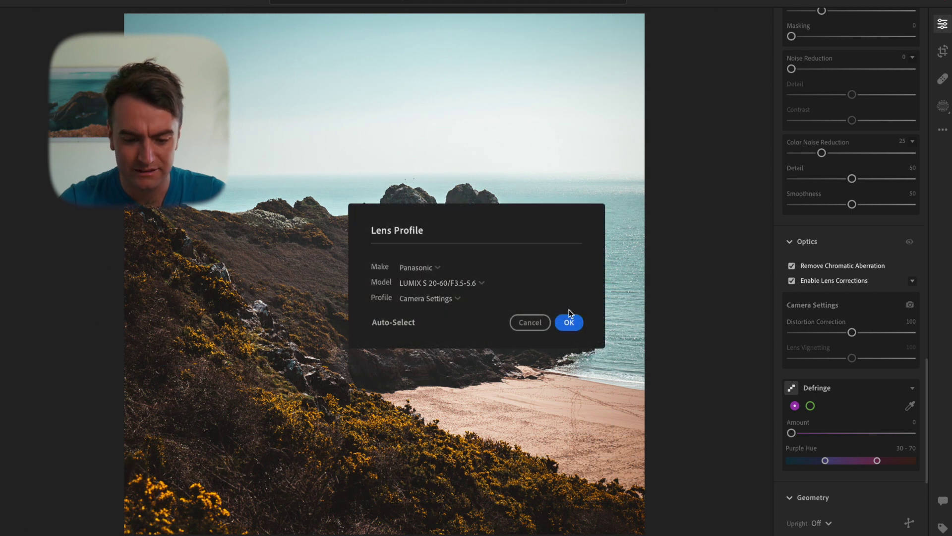
left_click(571, 322)
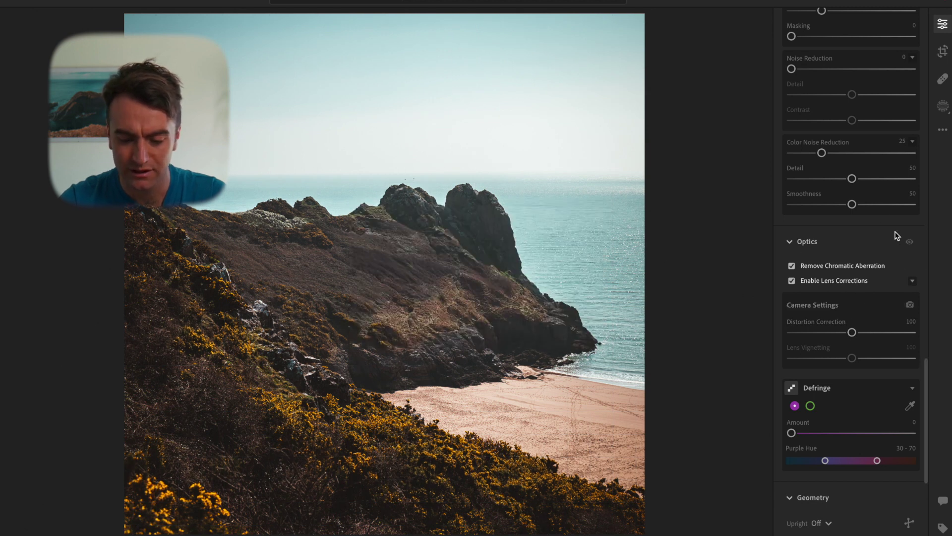
Compare the edited photo with the unedited original, ending on the edited version
scroll(882, 220, "up", 10)
scroll(880, 217, "up", 10)
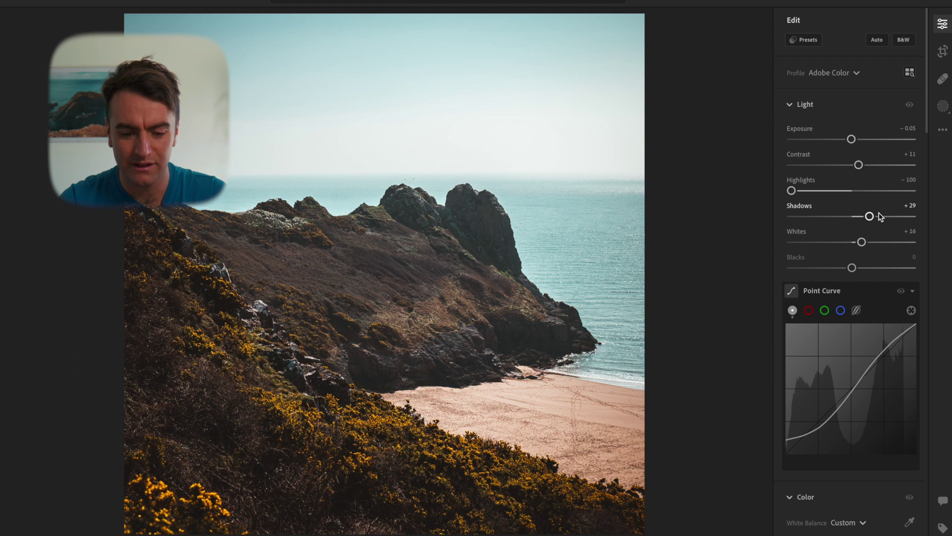
key("backslash")
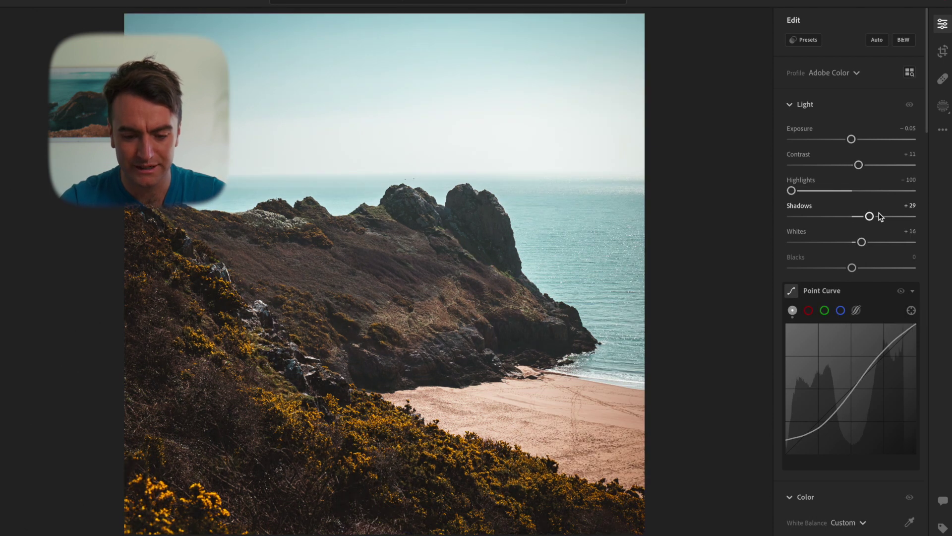
key("backslash")
key("backslash")
key("backslash")
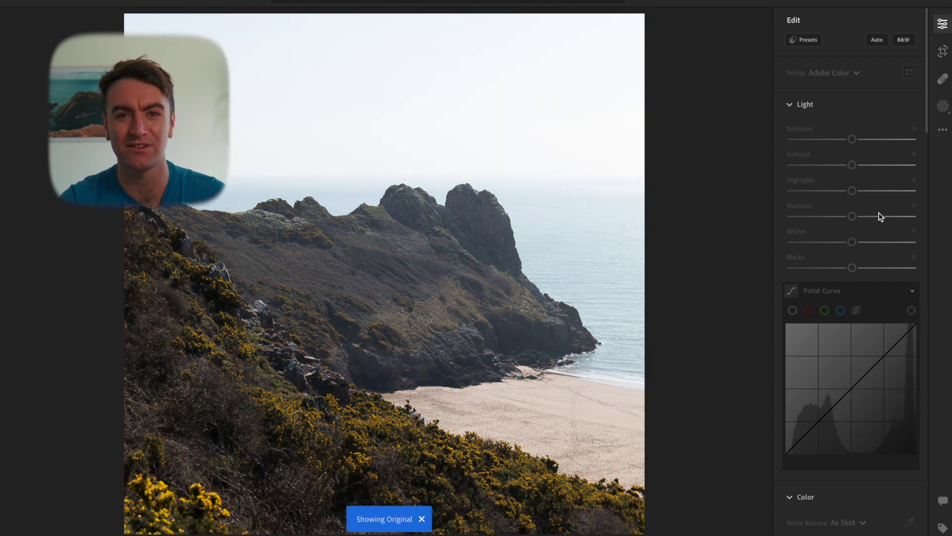
key("backslash")
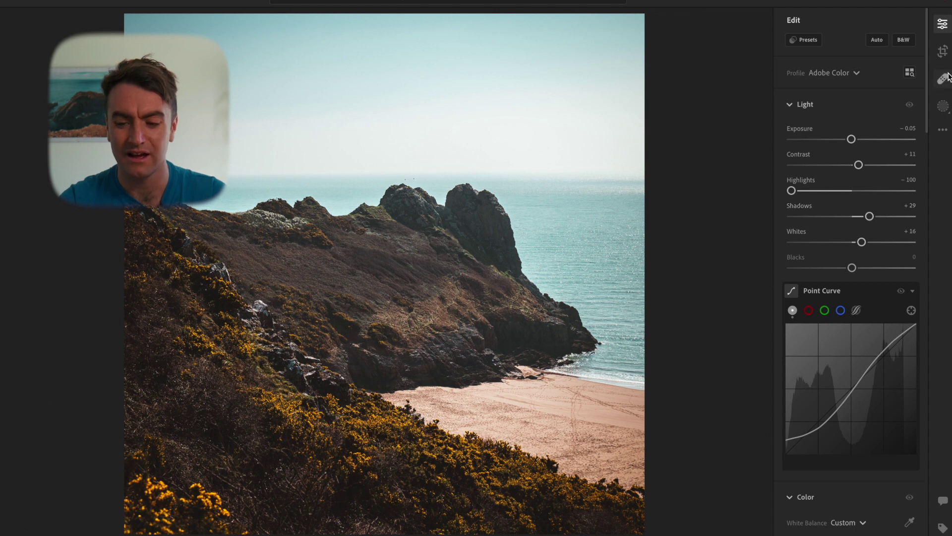
Create a Select Sky mask and show its overlay
left_click(943, 106)
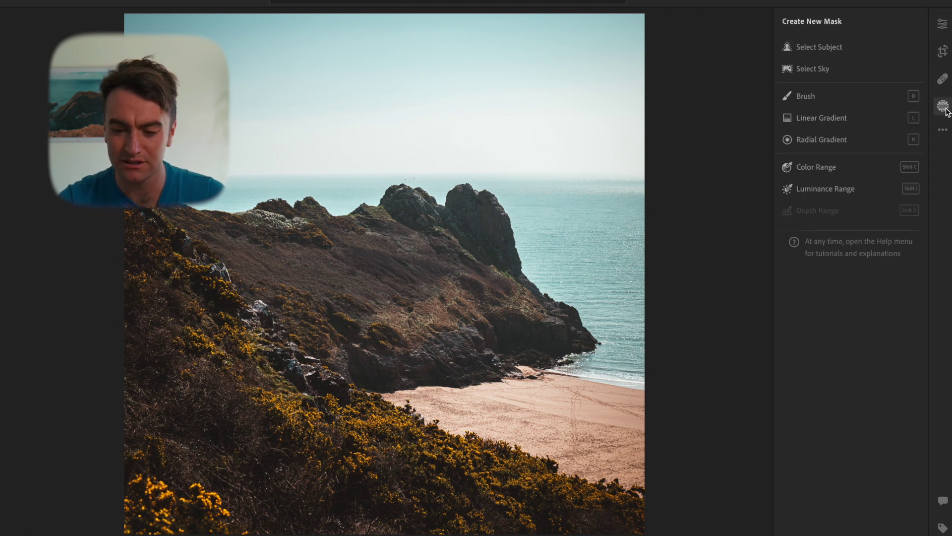
left_click(847, 66)
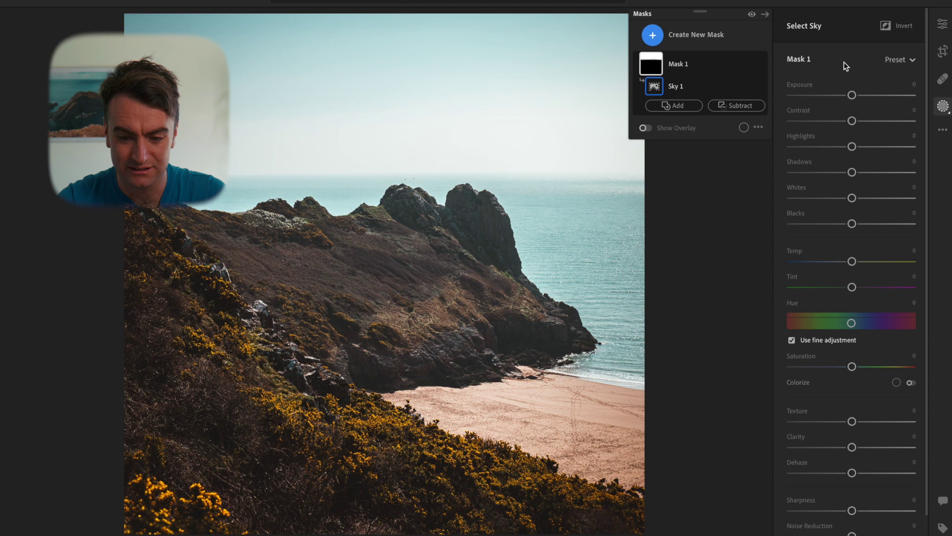
key("o")
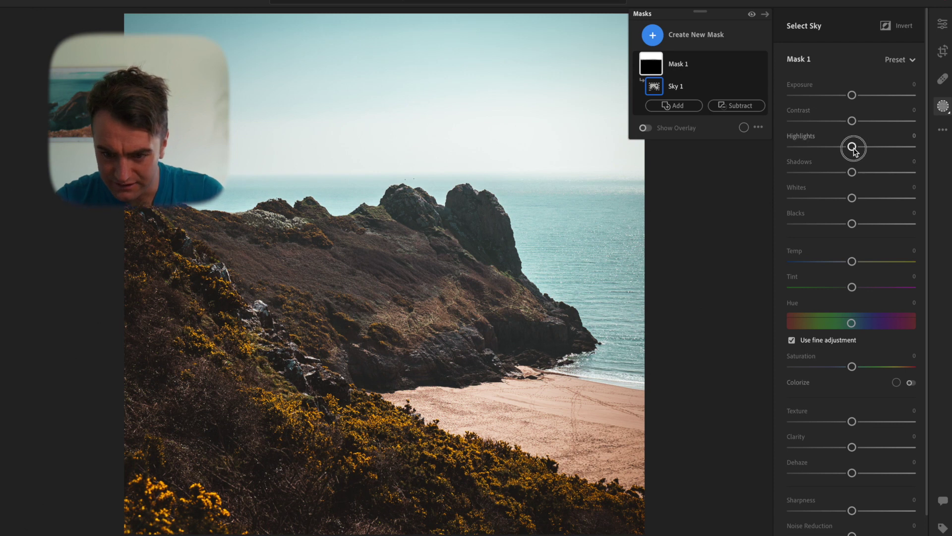
Give the sky mask Highlights -39, Dehaze +10 and a blue Colorize tint
left_click_drag(852, 148, 828, 146)
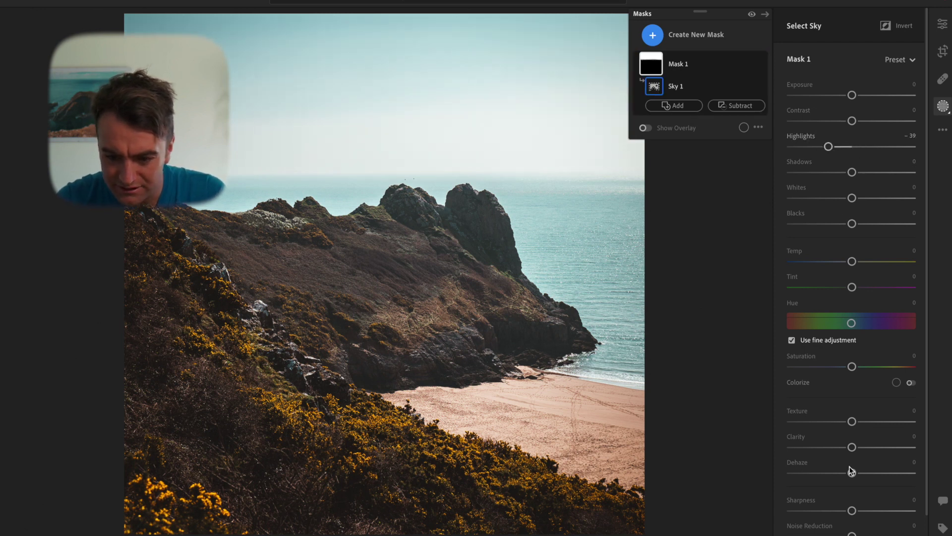
left_click_drag(852, 473, 859, 474)
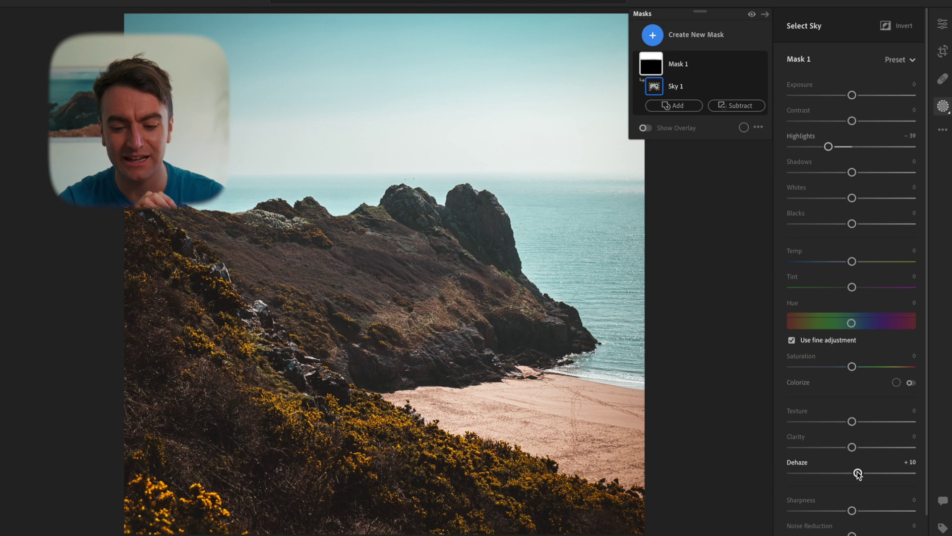
scroll(858, 473, "down", 2)
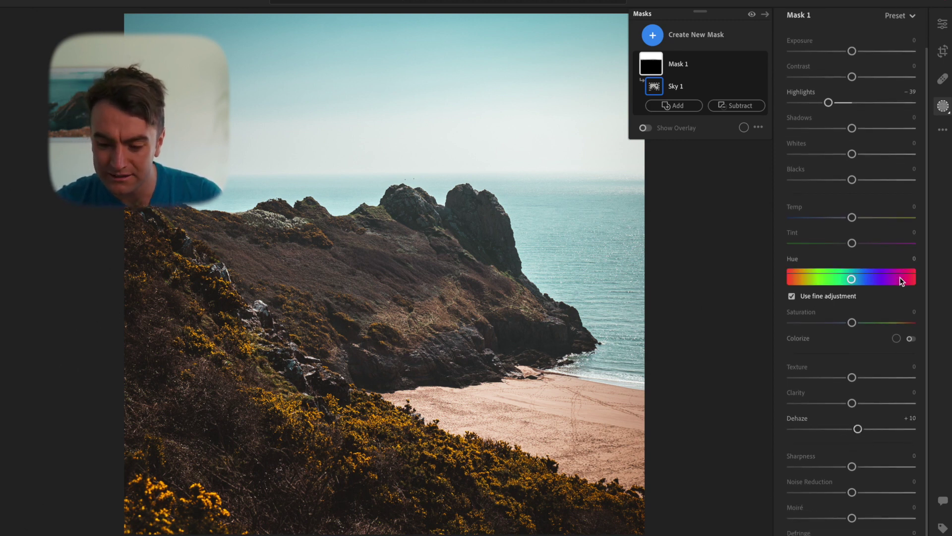
left_click(911, 339)
left_click_drag(857, 387, 855, 380)
scroll(859, 383, "down", 1)
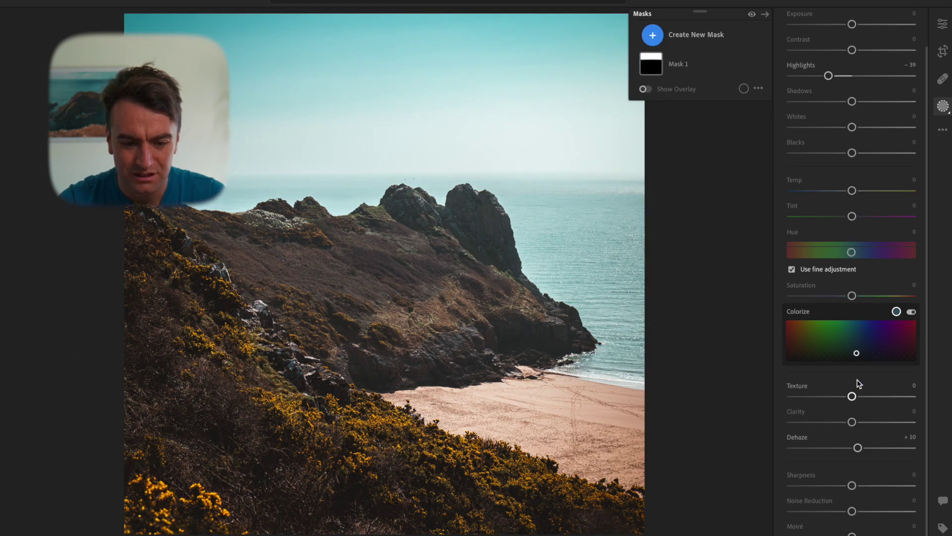
left_click(943, 23)
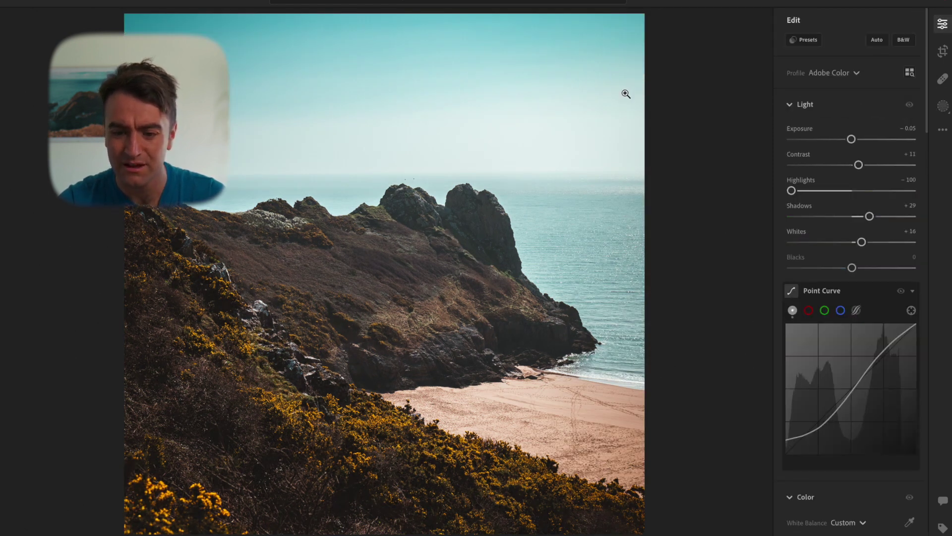